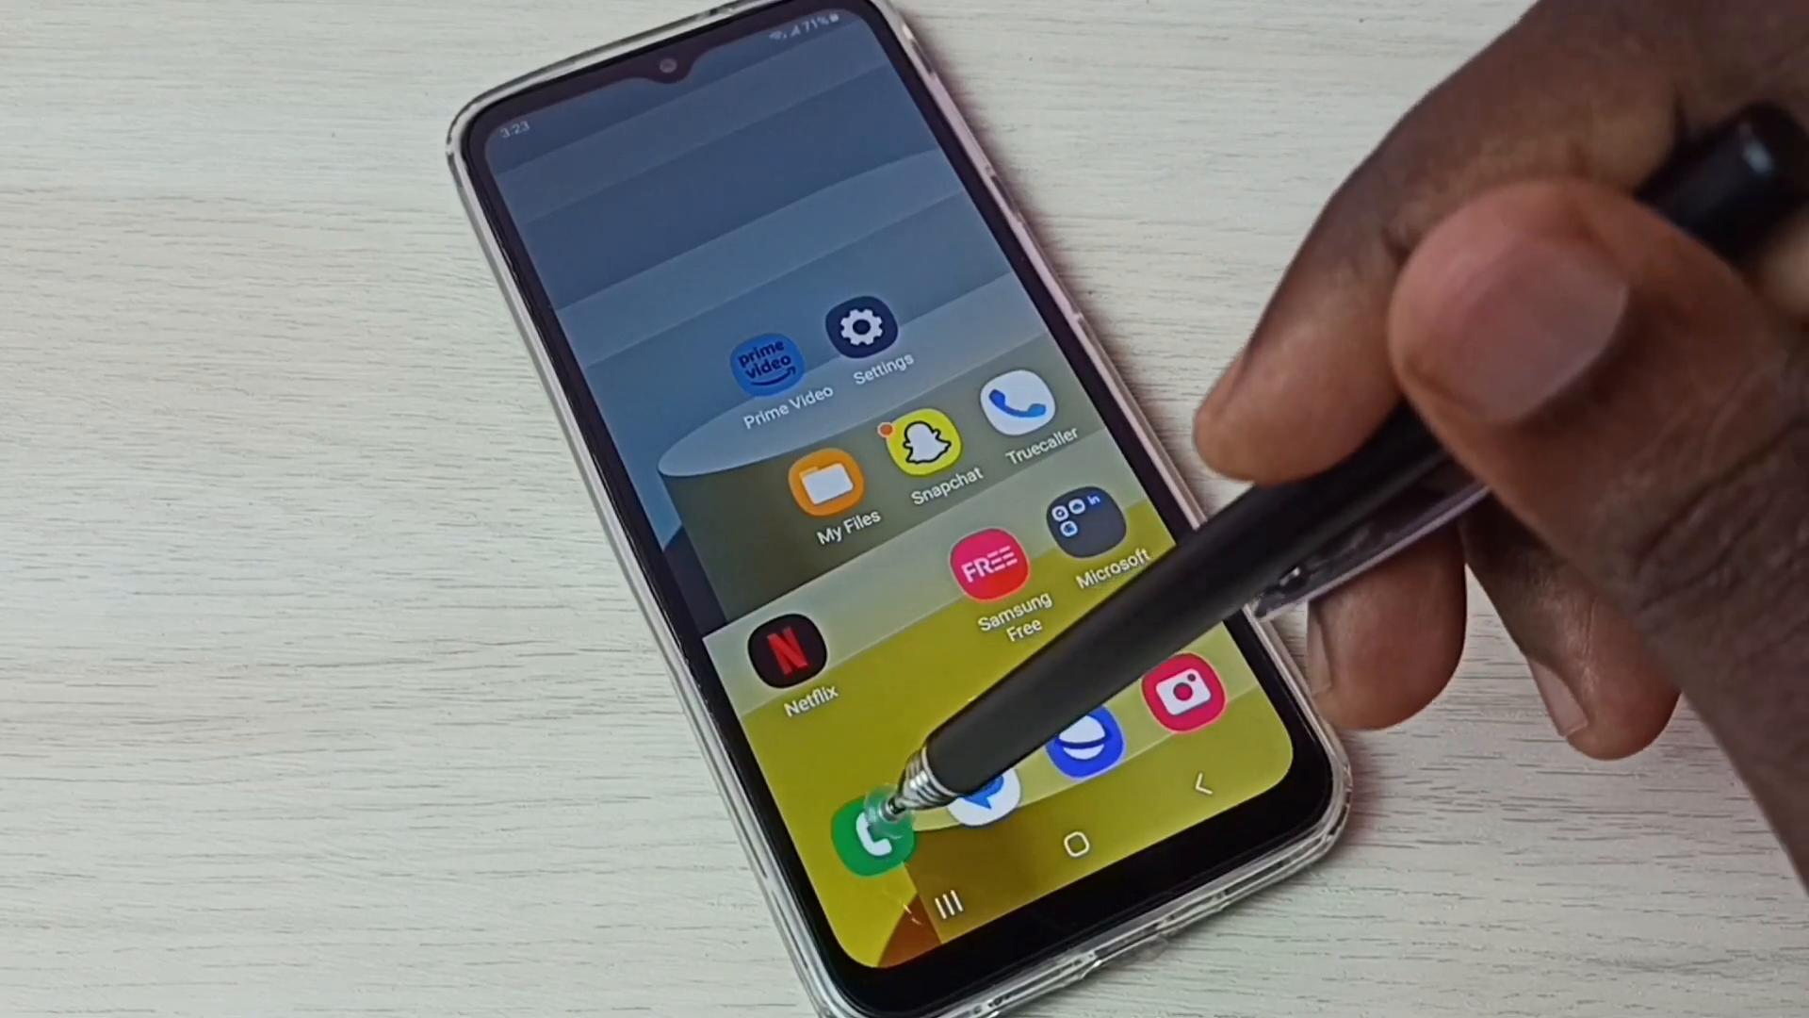
- Go from the Phone app's three-dot menu into Call settings
{"action": "left_click", "coordinate": [879, 832]}
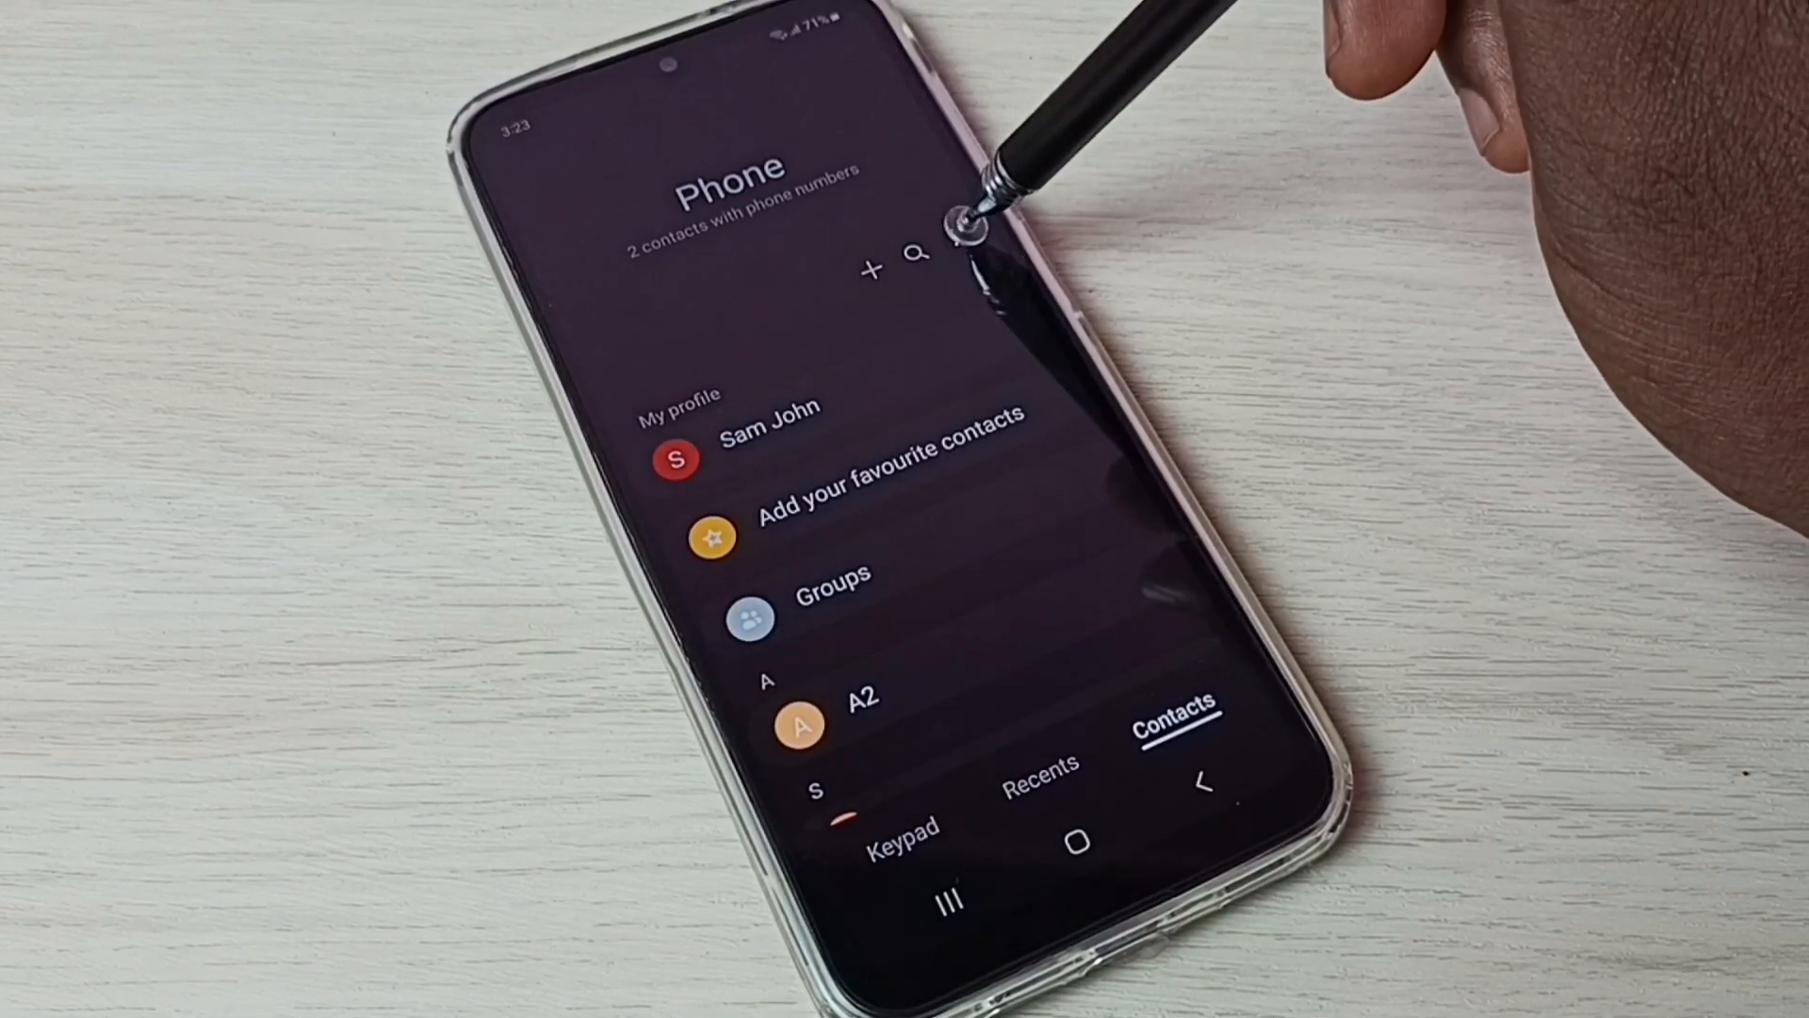
{"action": "left_click", "coordinate": [968, 226]}
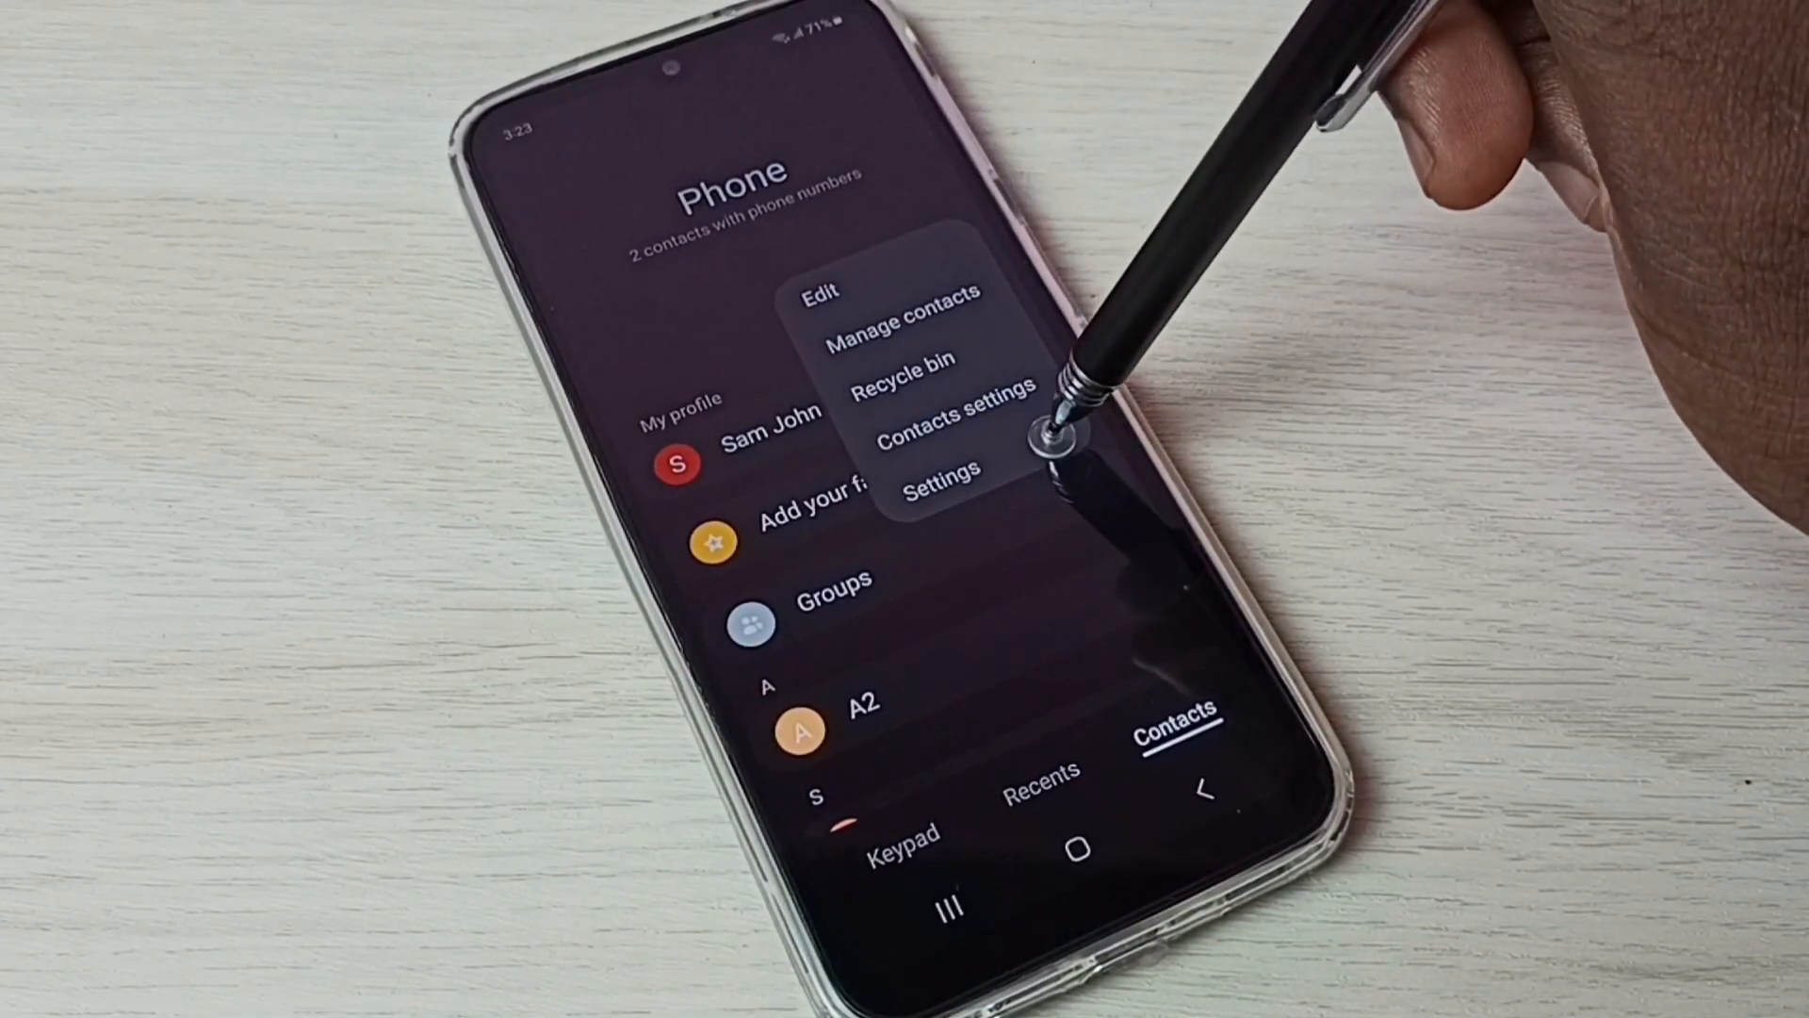
{"action": "left_click", "coordinate": [975, 482]}
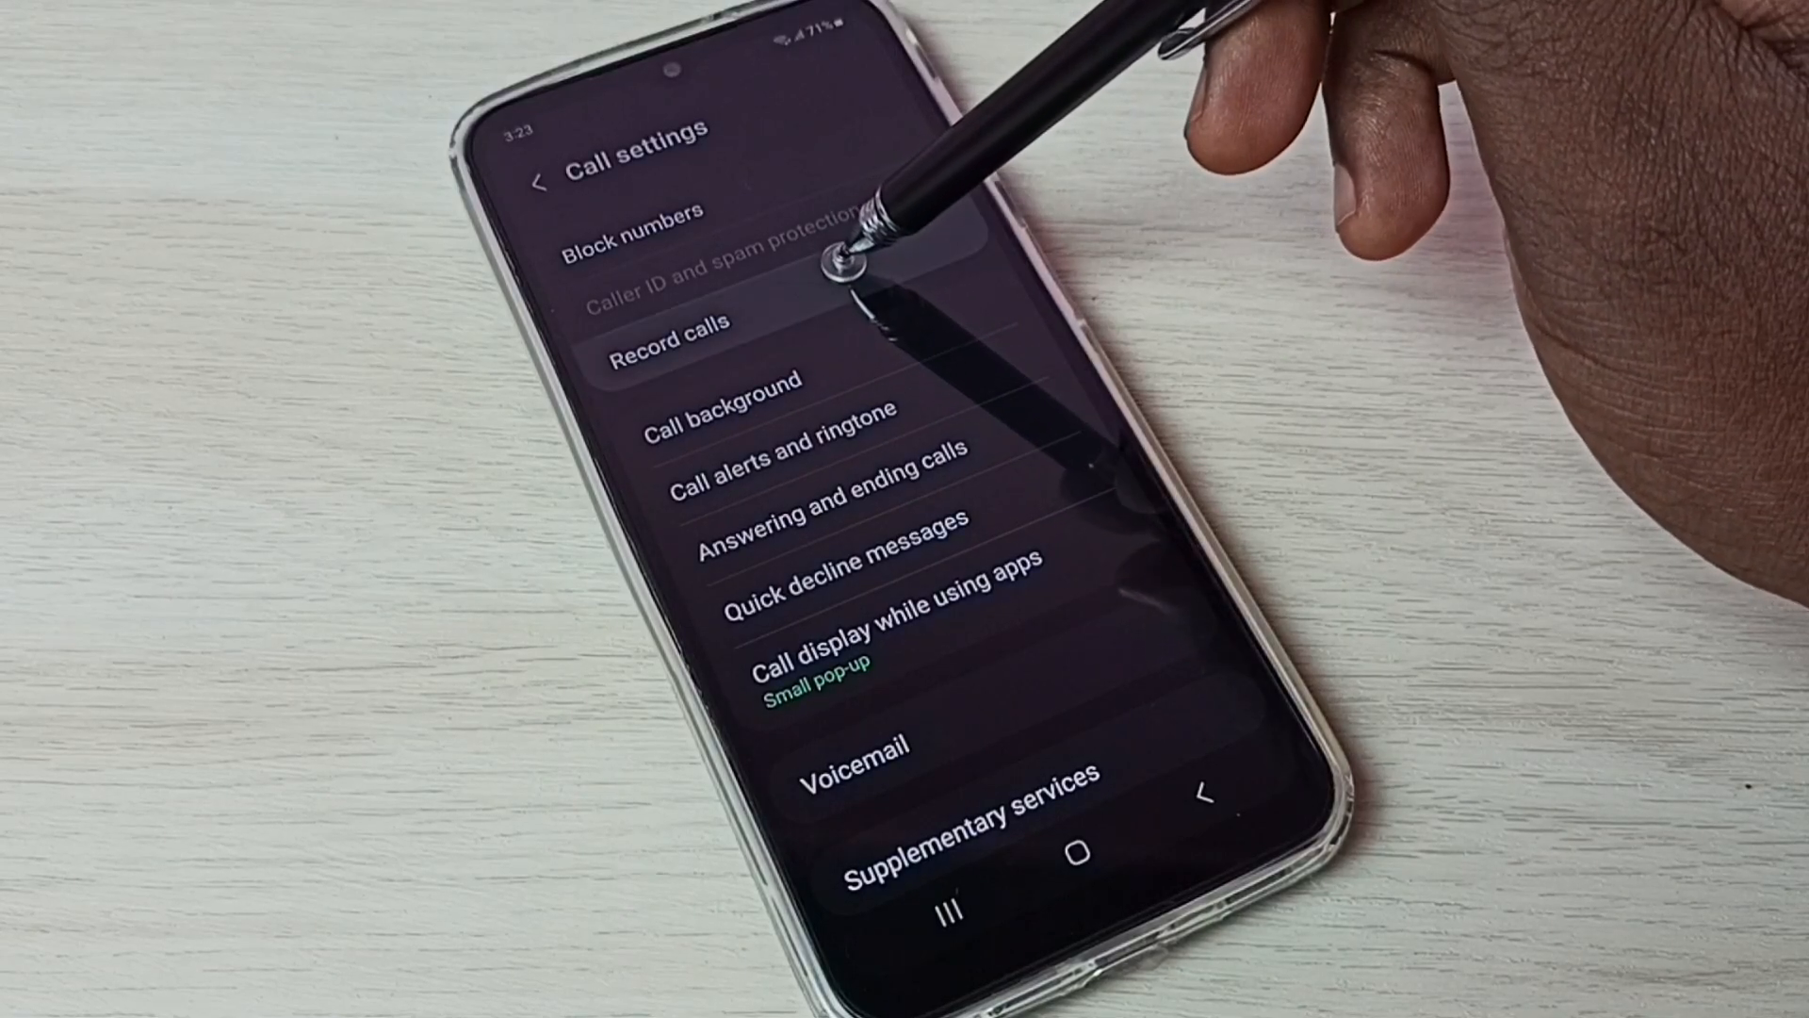
- Enter Record calls and switch Auto record calls on
{"action": "left_click", "coordinate": [792, 317]}
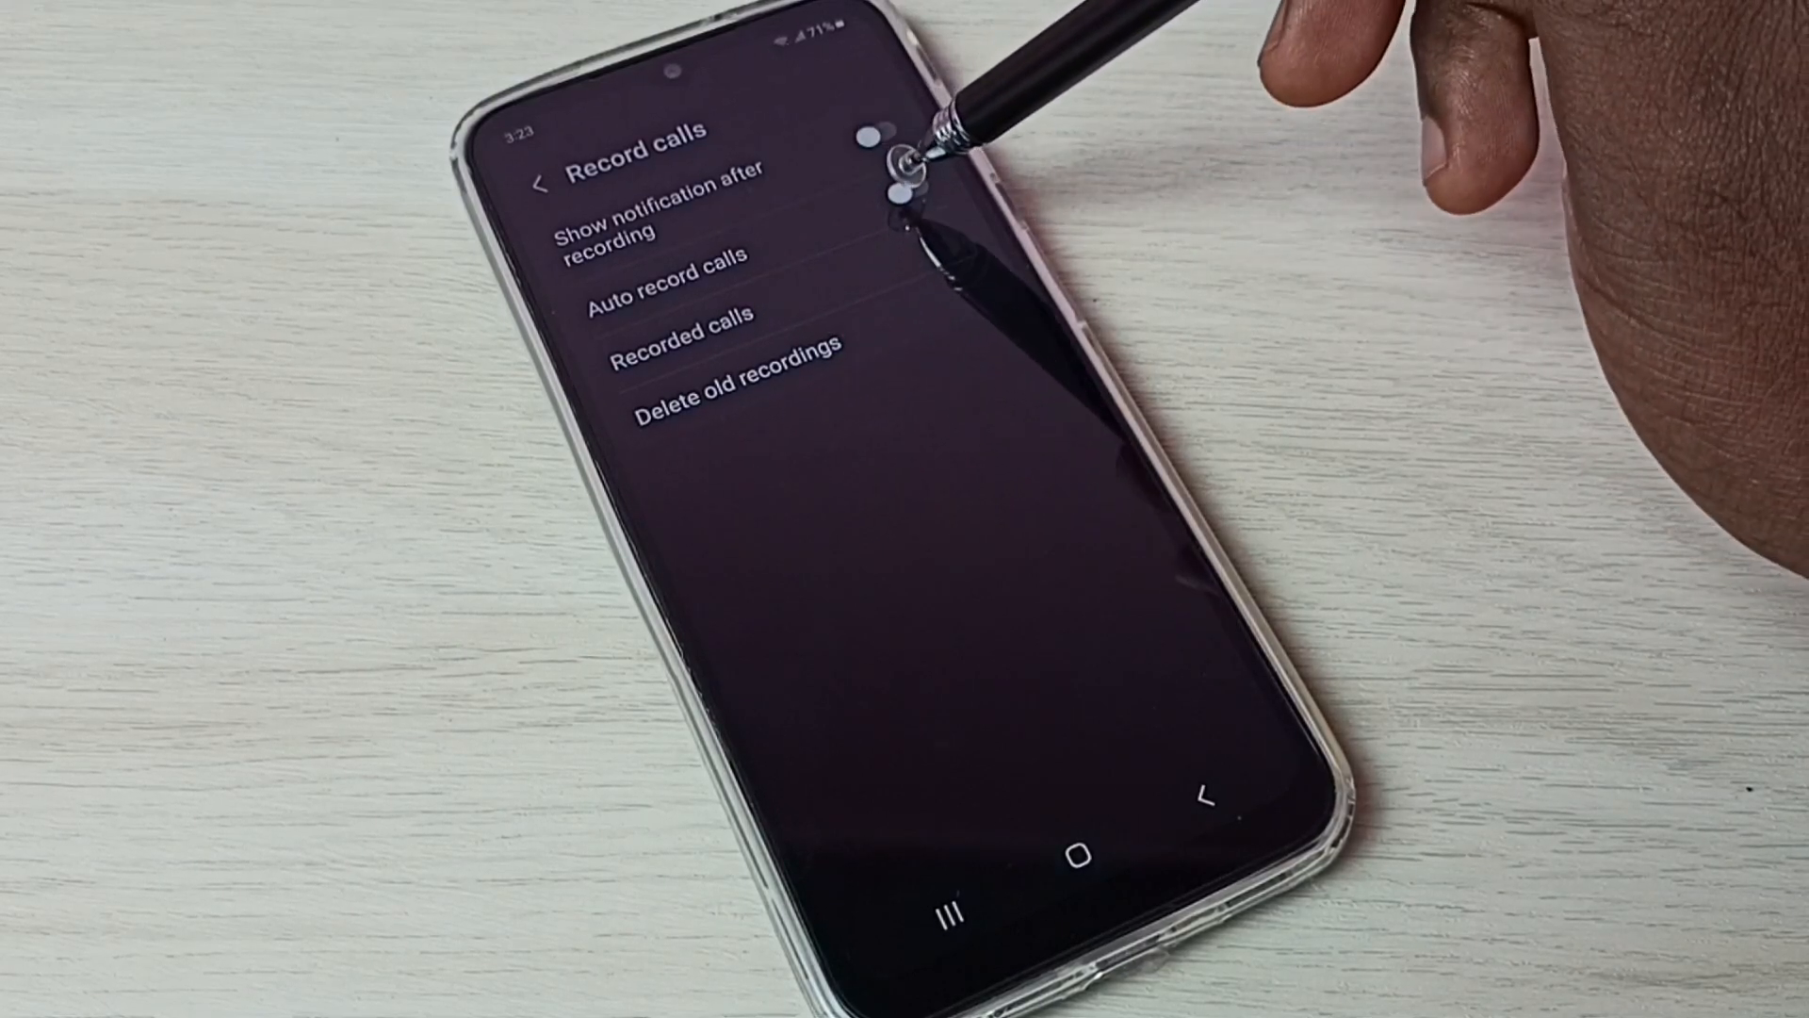
{"action": "left_click", "coordinate": [906, 184]}
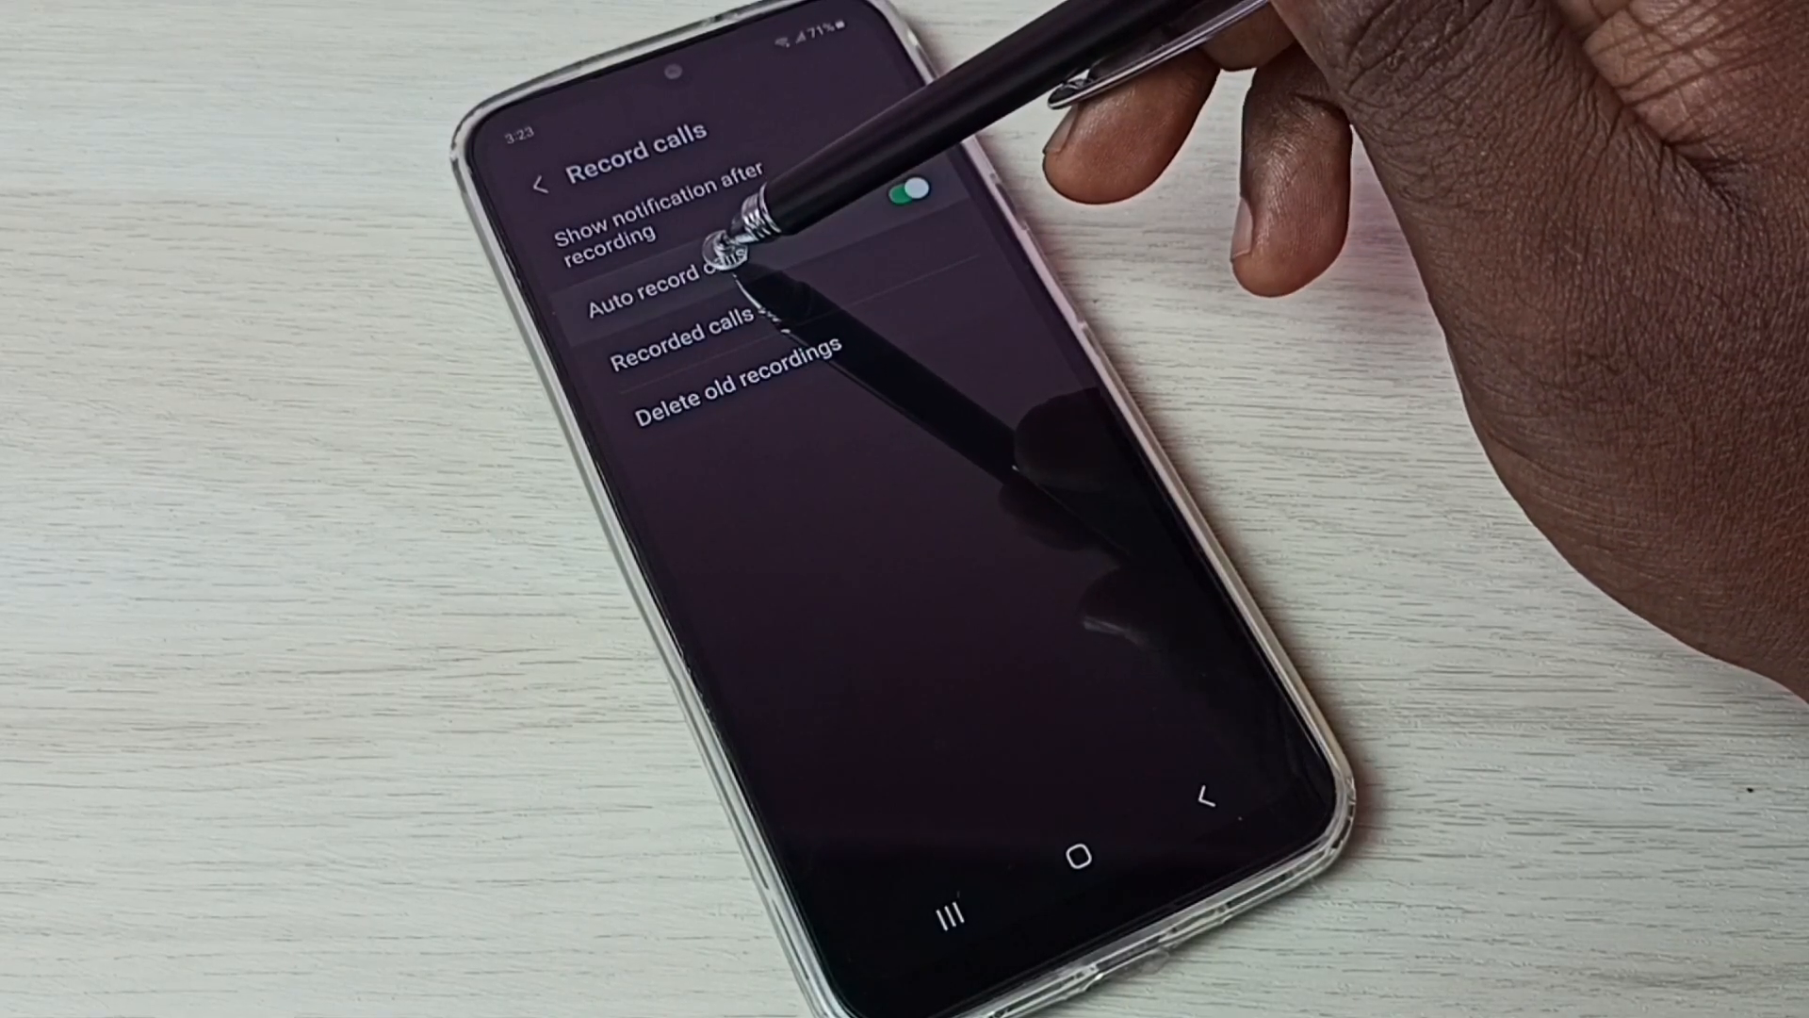
- Try Unsaved and Specific numbers auto-record choices, view Numbers to auto record, then settle on All calls
{"action": "left_click", "coordinate": [724, 262]}
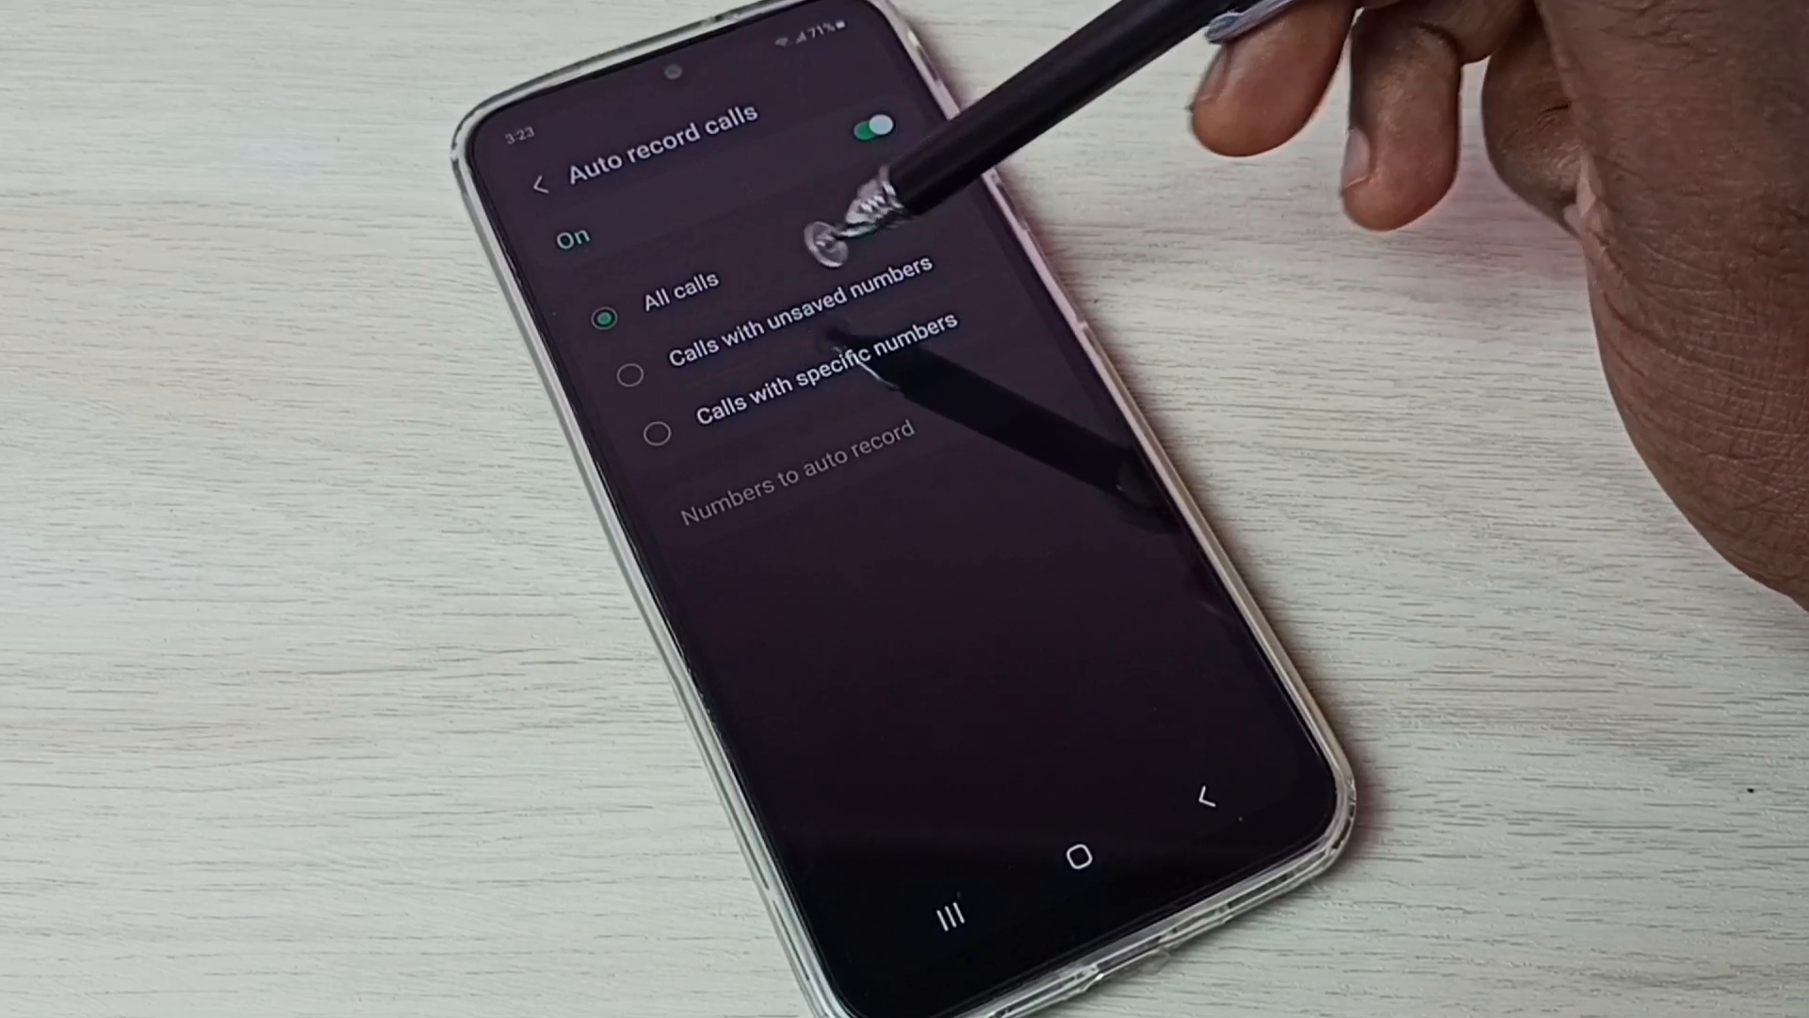
{"action": "left_click", "coordinate": [863, 290]}
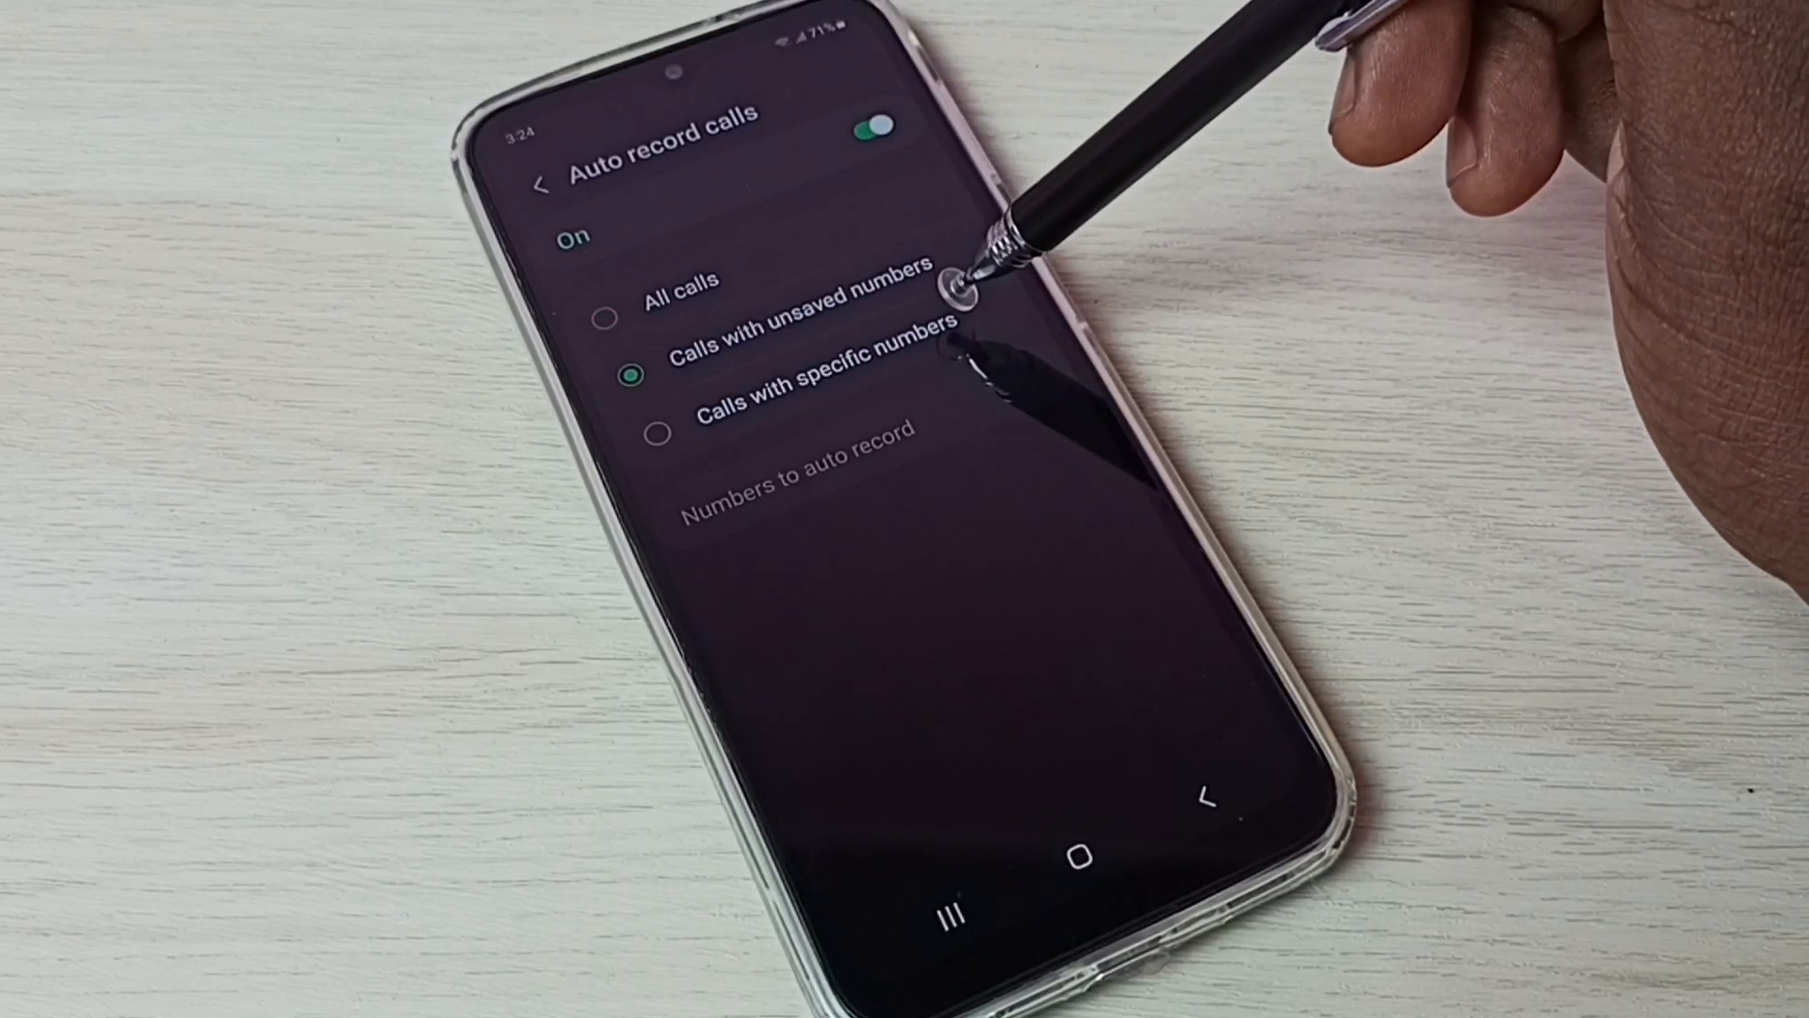
{"action": "left_click", "coordinate": [973, 303]}
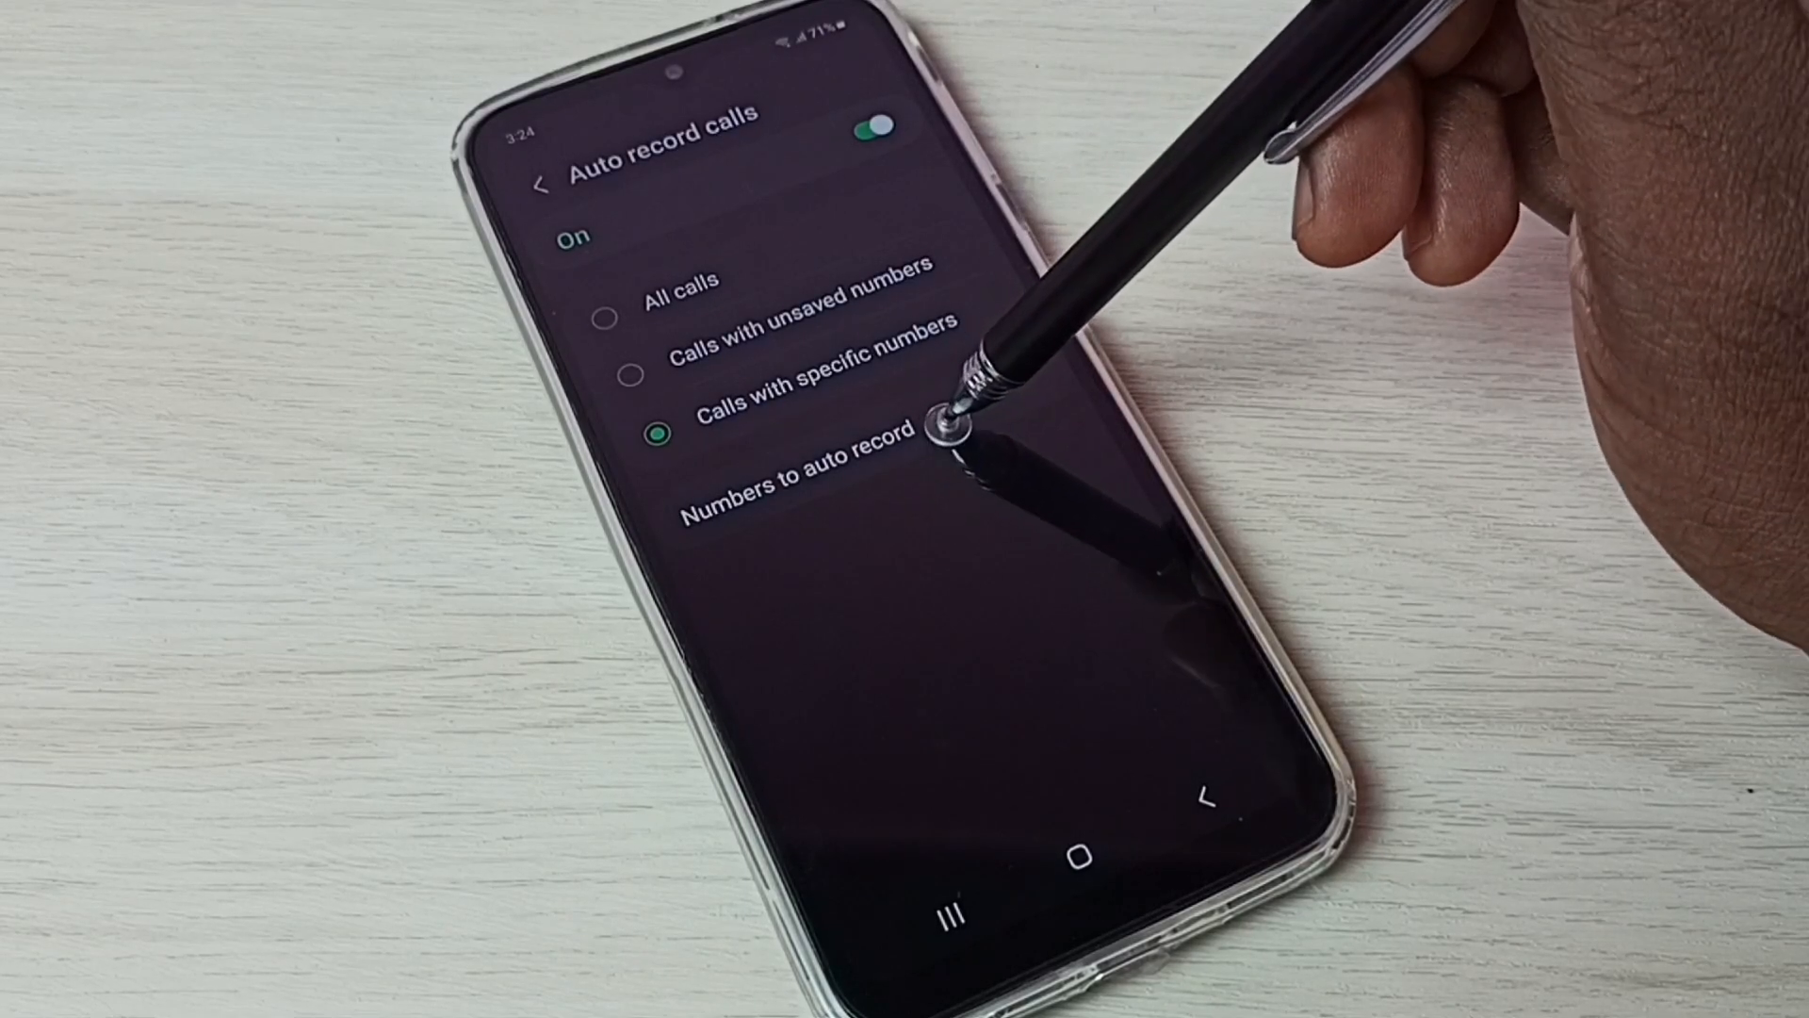
{"action": "left_click", "coordinate": [947, 425]}
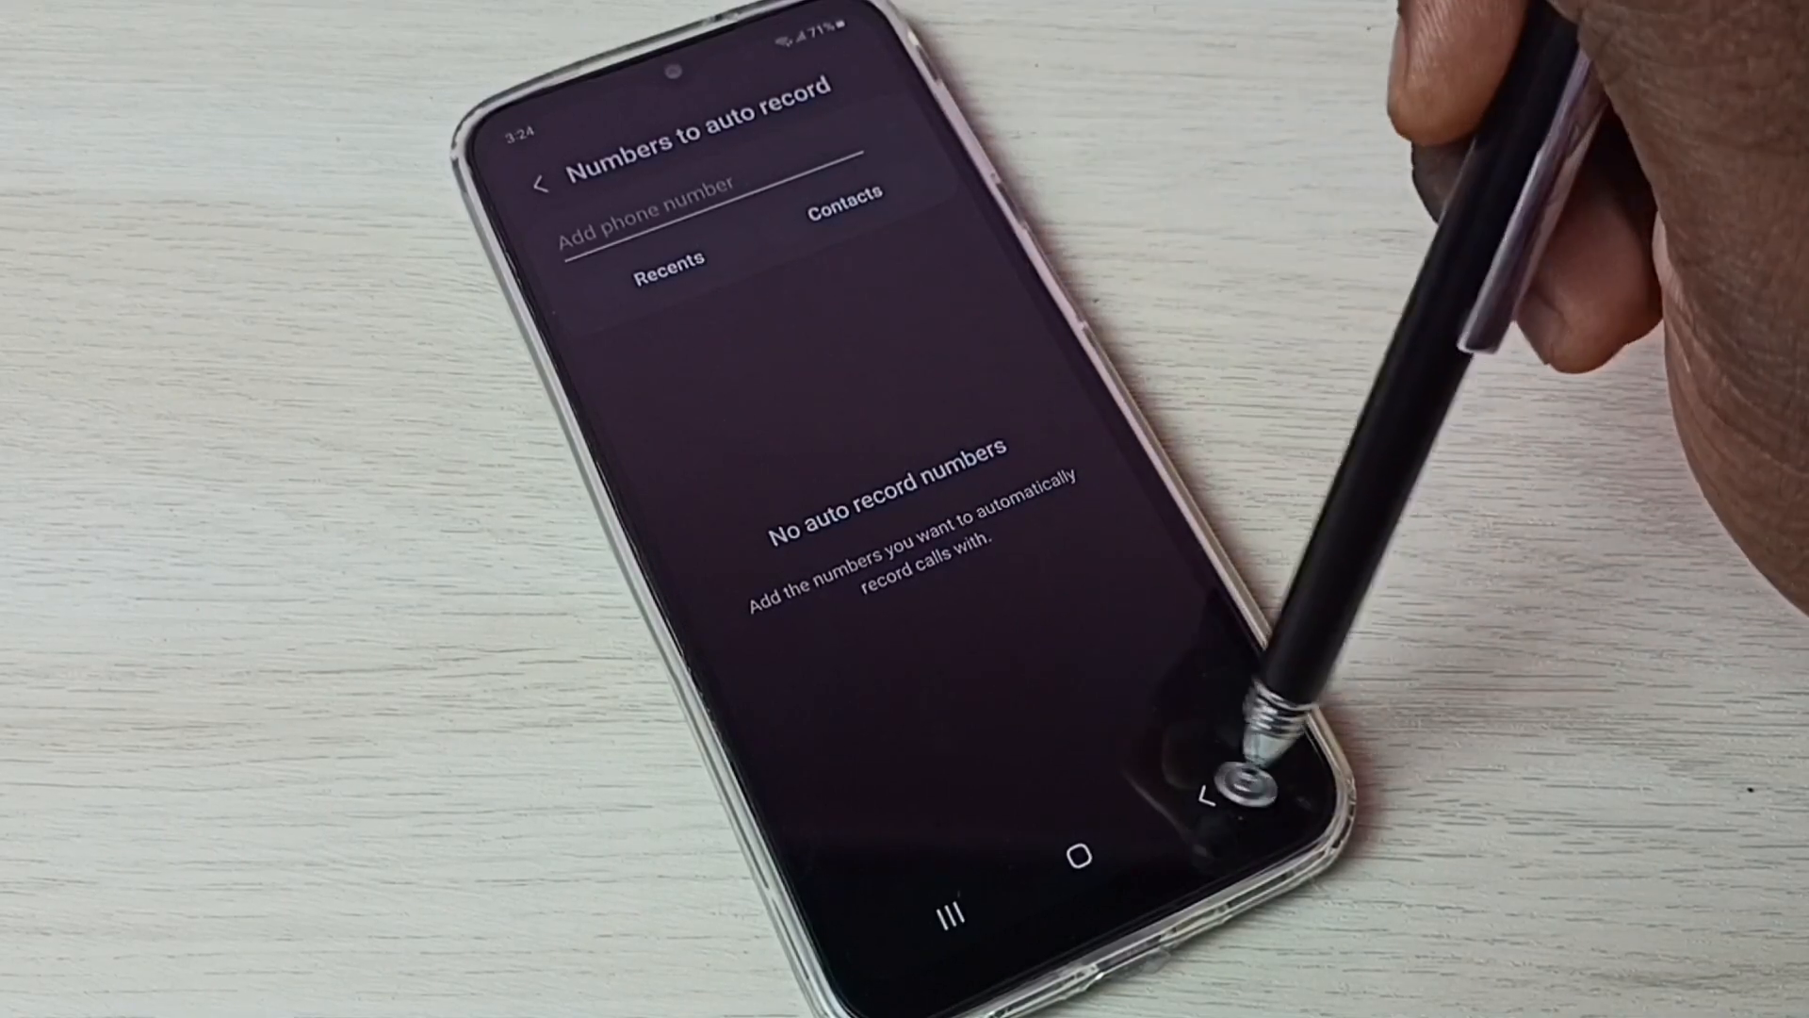
{"action": "left_click", "coordinate": [1227, 794]}
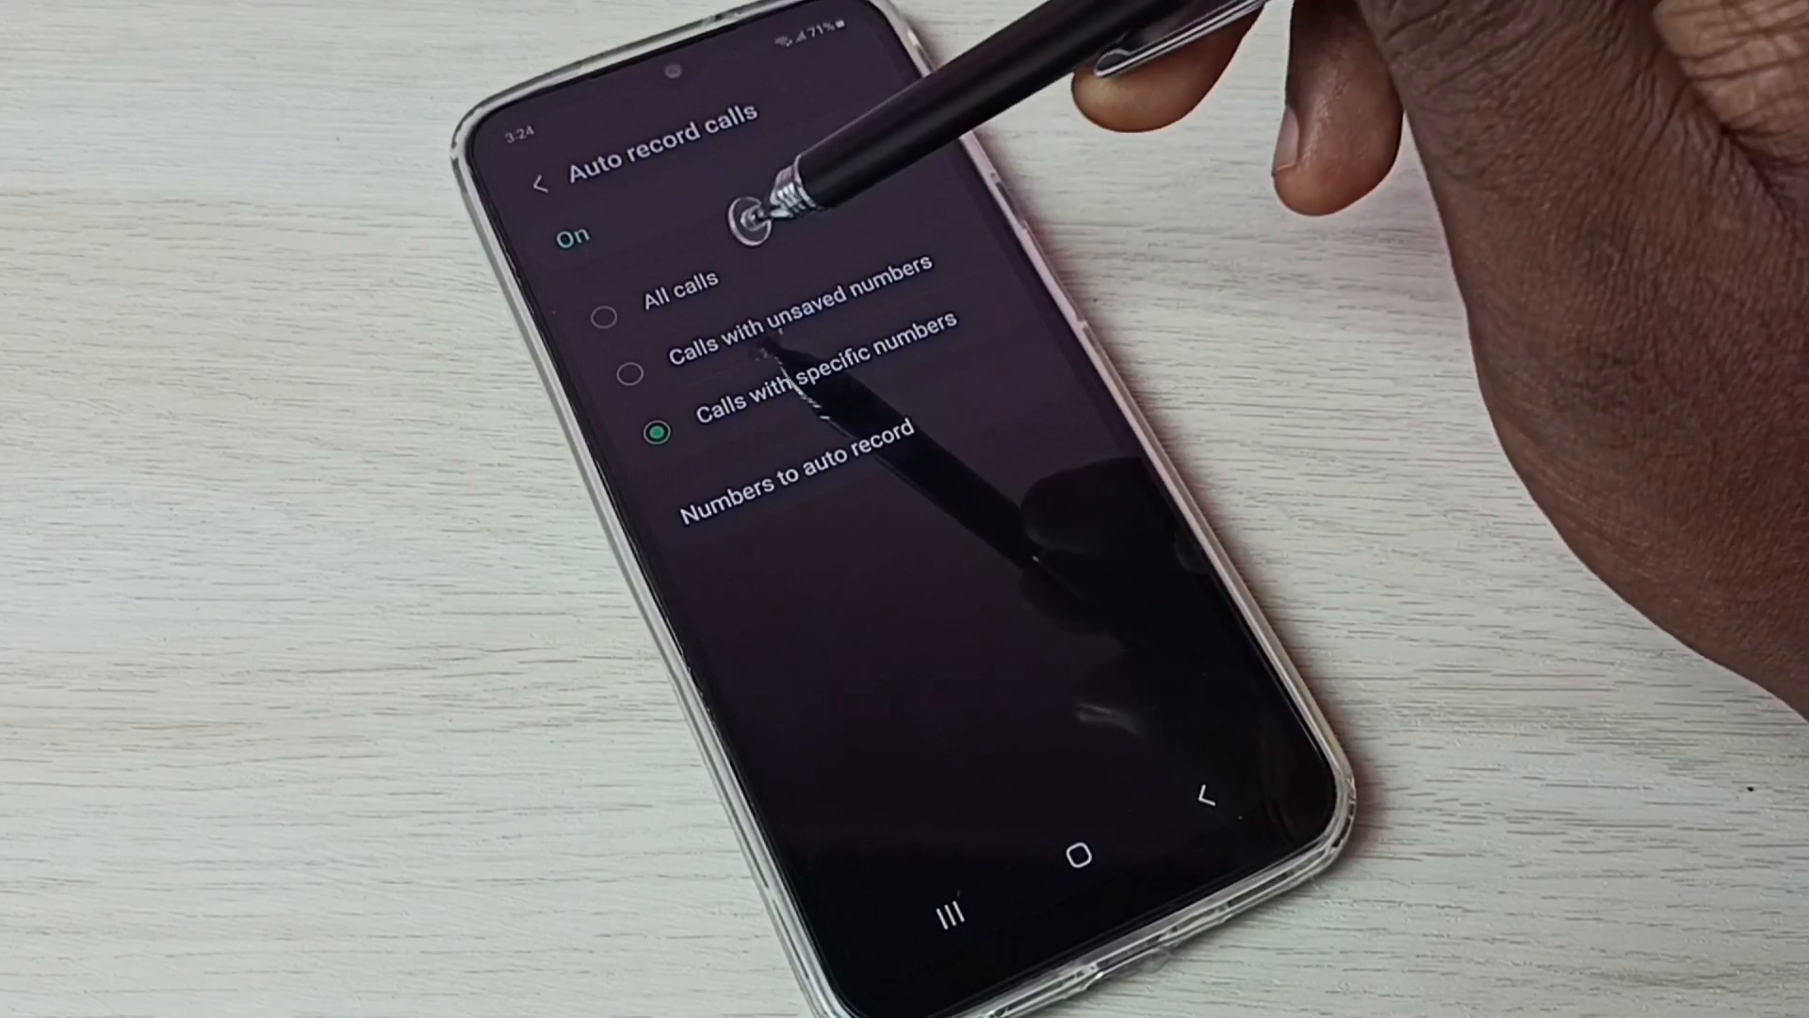
{"action": "left_click", "coordinate": [664, 297]}
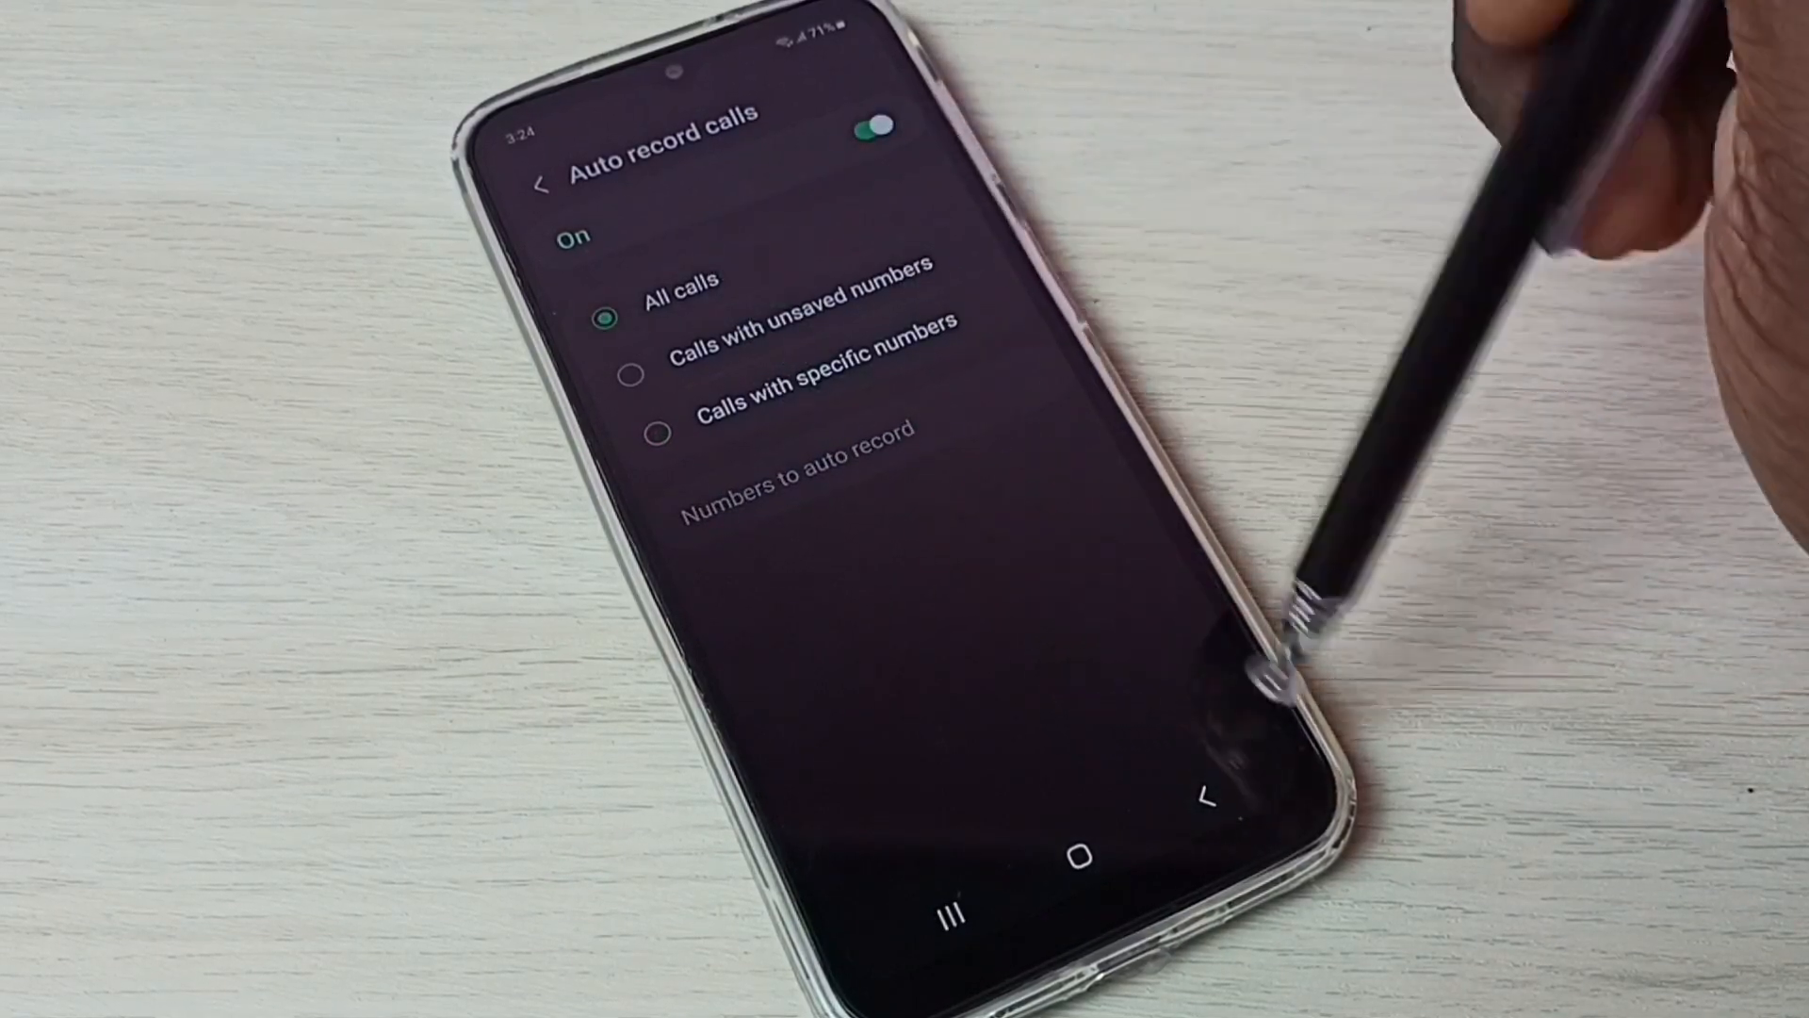
- Back on Record calls, switch Show notification after recording on
{"action": "left_click", "coordinate": [1213, 792]}
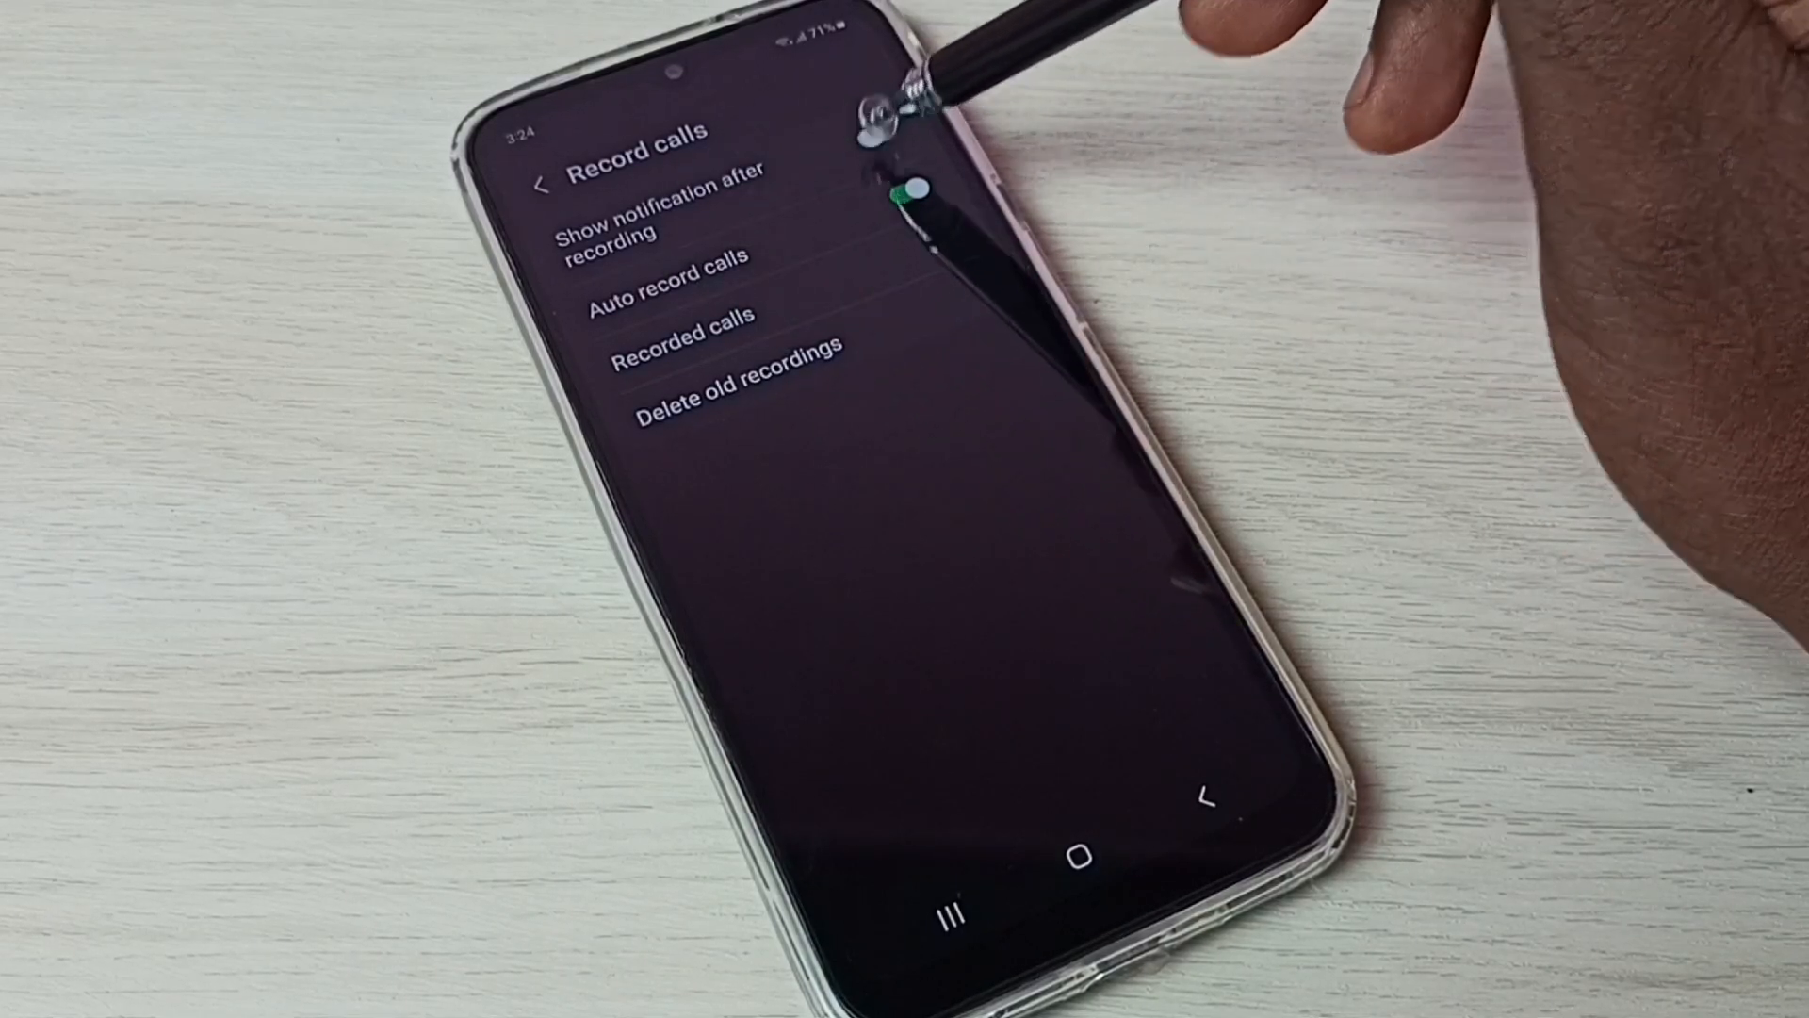
{"action": "left_click", "coordinate": [944, 224]}
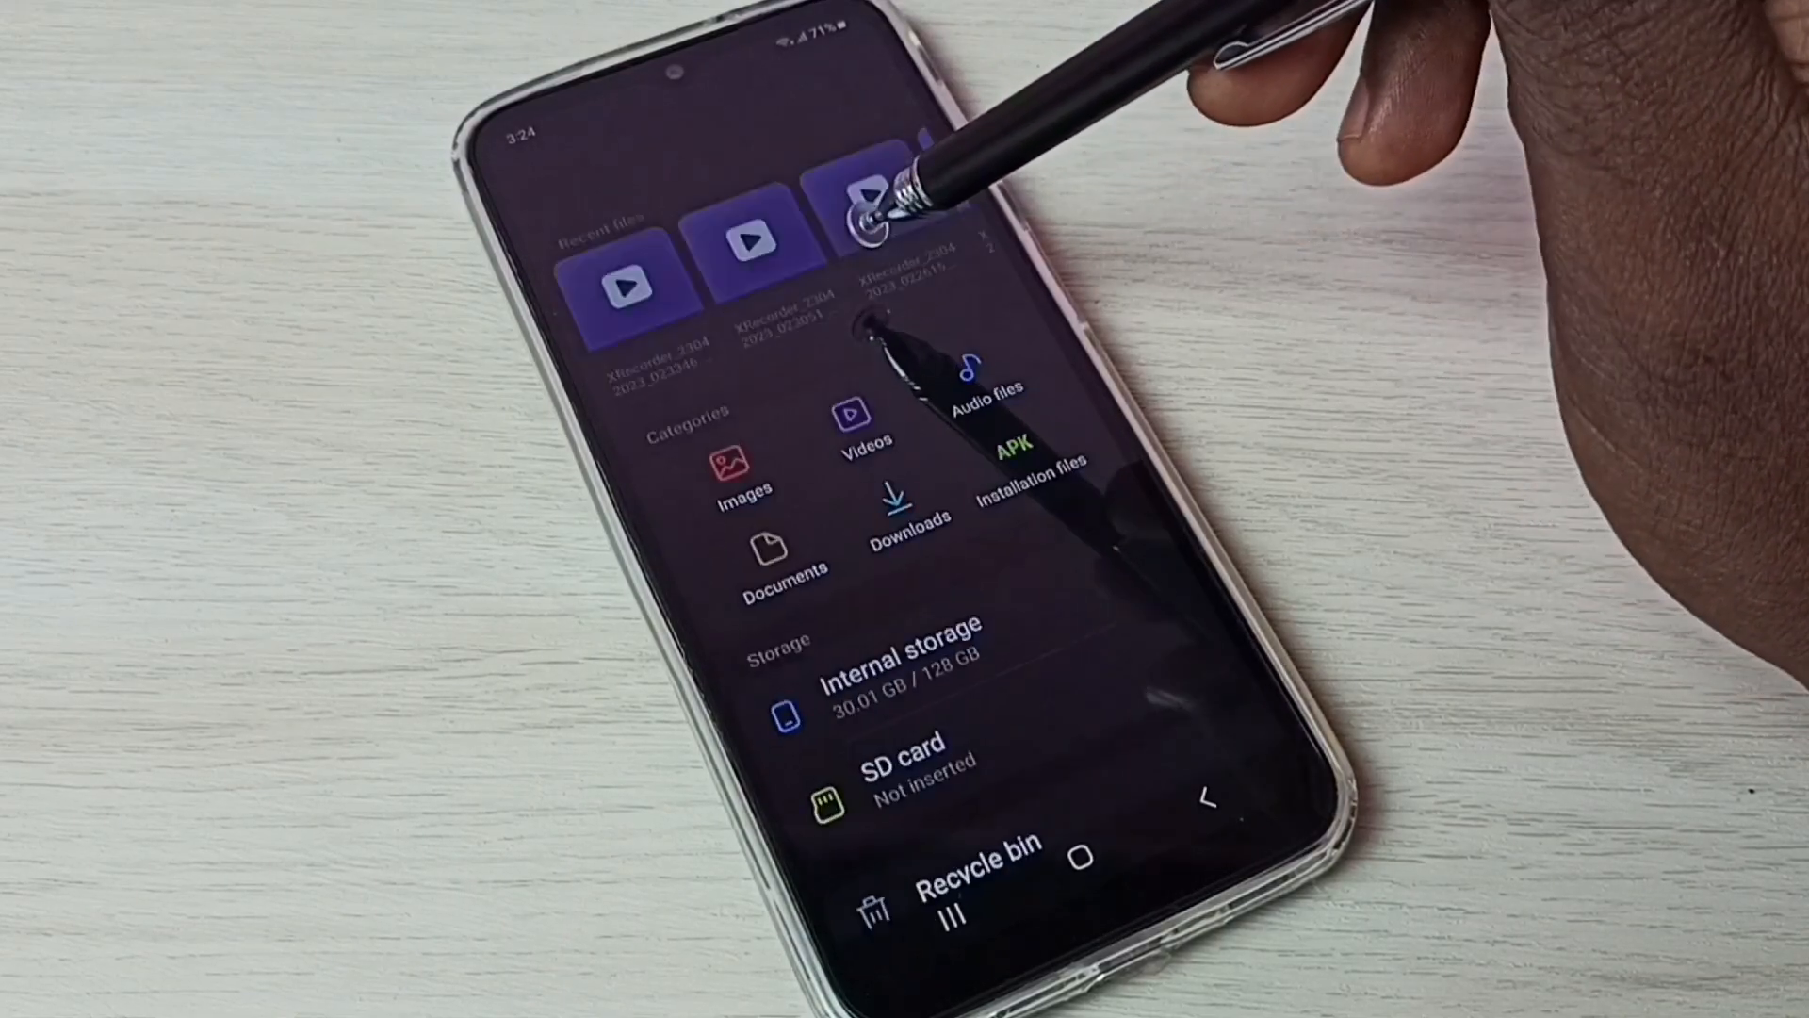
{"action": "scroll", "coordinate": [905, 425], "scroll_direction": "up", "scroll_amount": 3}
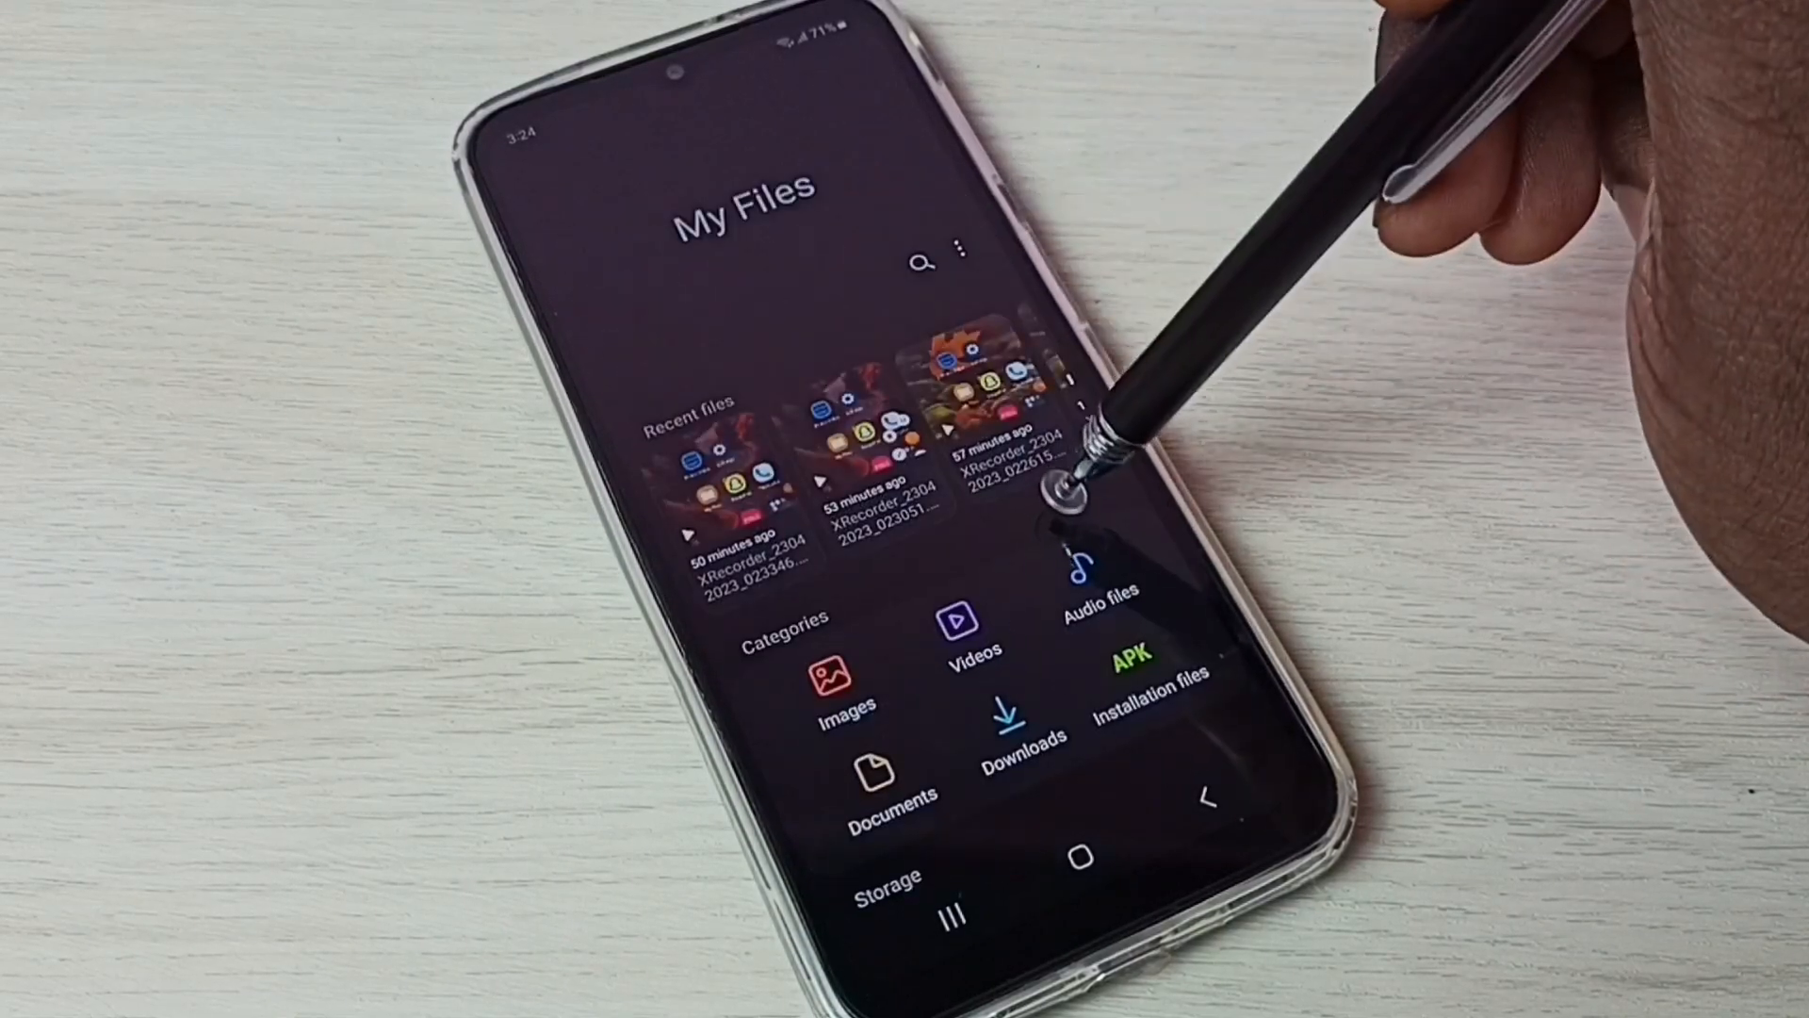
{"action": "scroll", "coordinate": [919, 495], "scroll_direction": "down", "scroll_amount": 4}
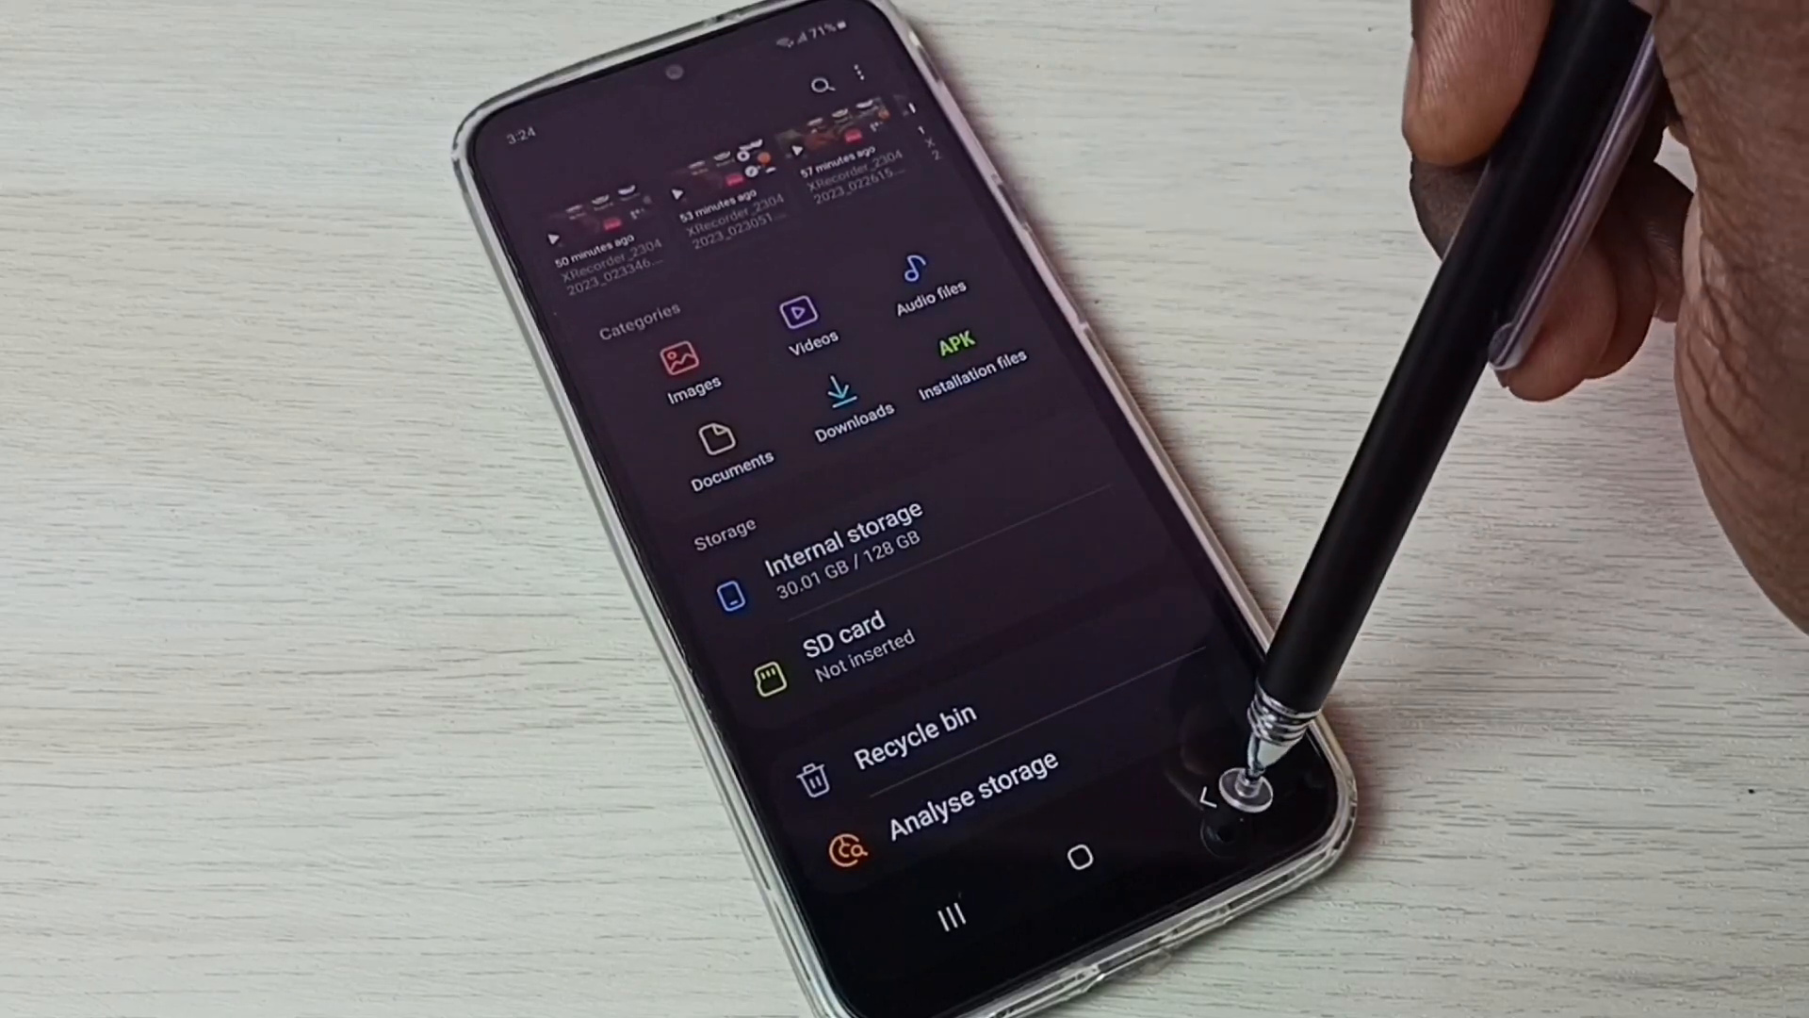
- Return to Record calls and run Delete old recordings, finding none to delete
{"action": "left_click", "coordinate": [1208, 799]}
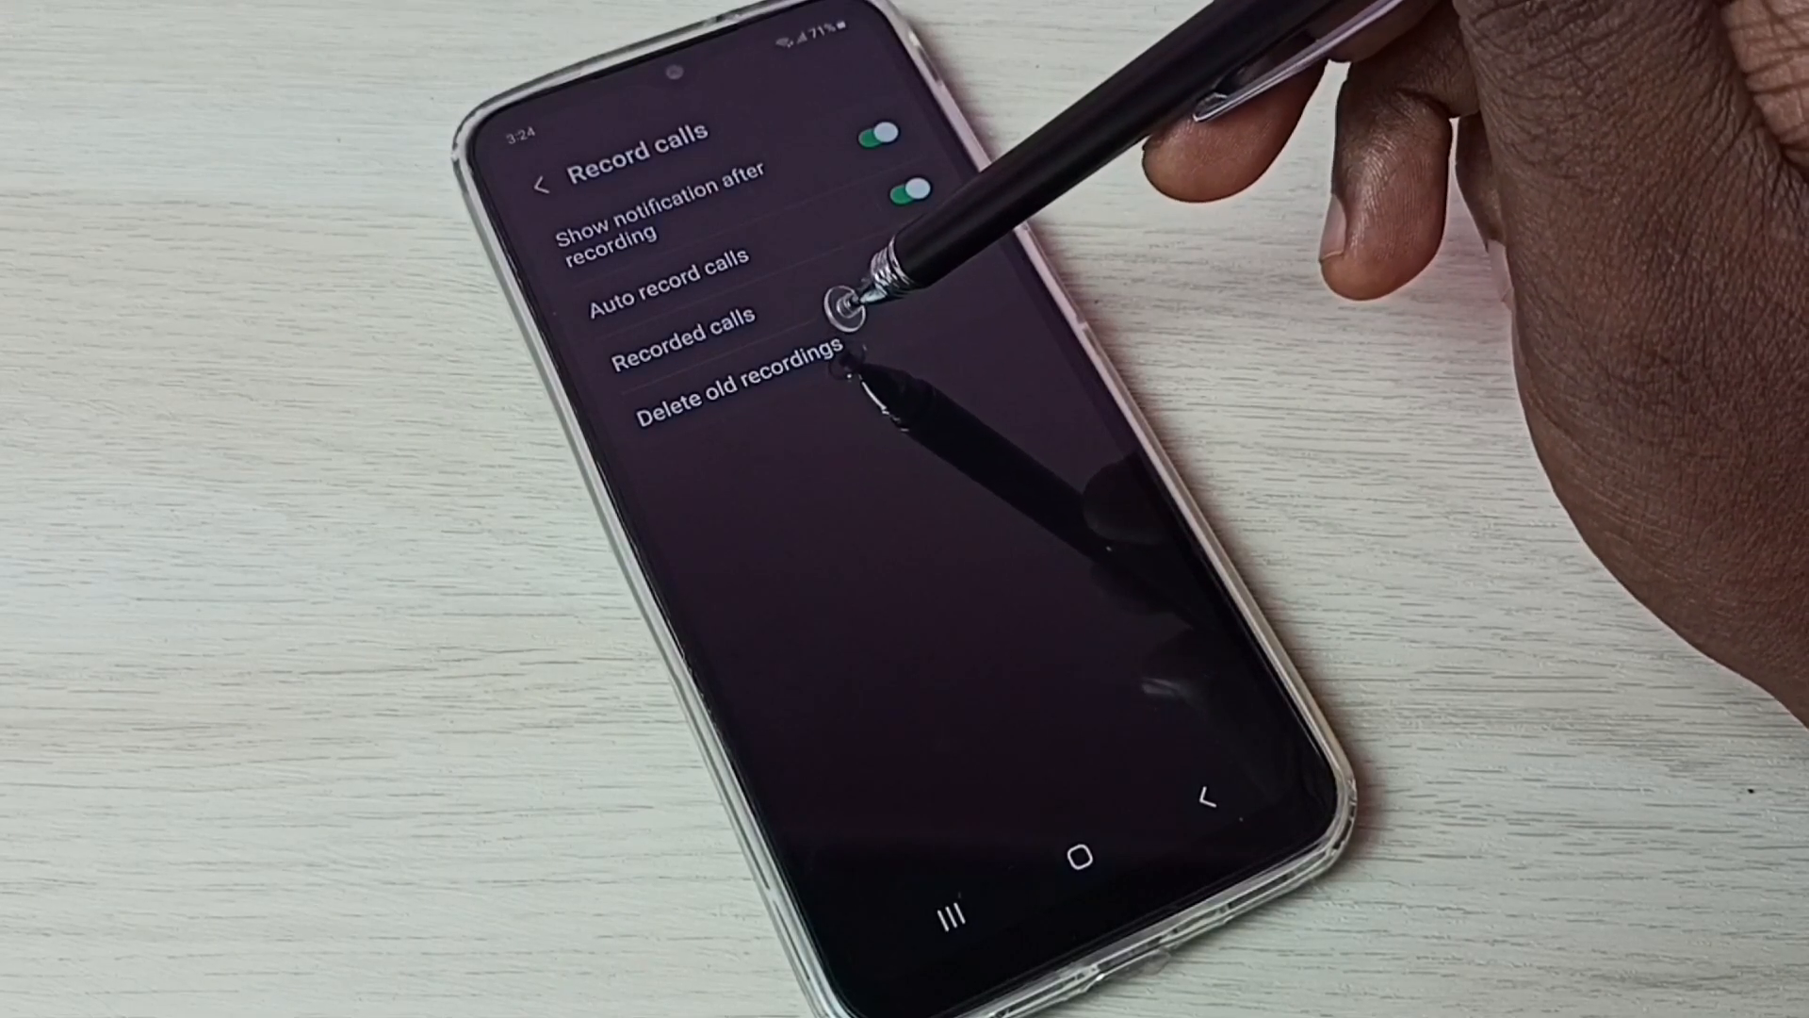
{"action": "left_click", "coordinate": [845, 354]}
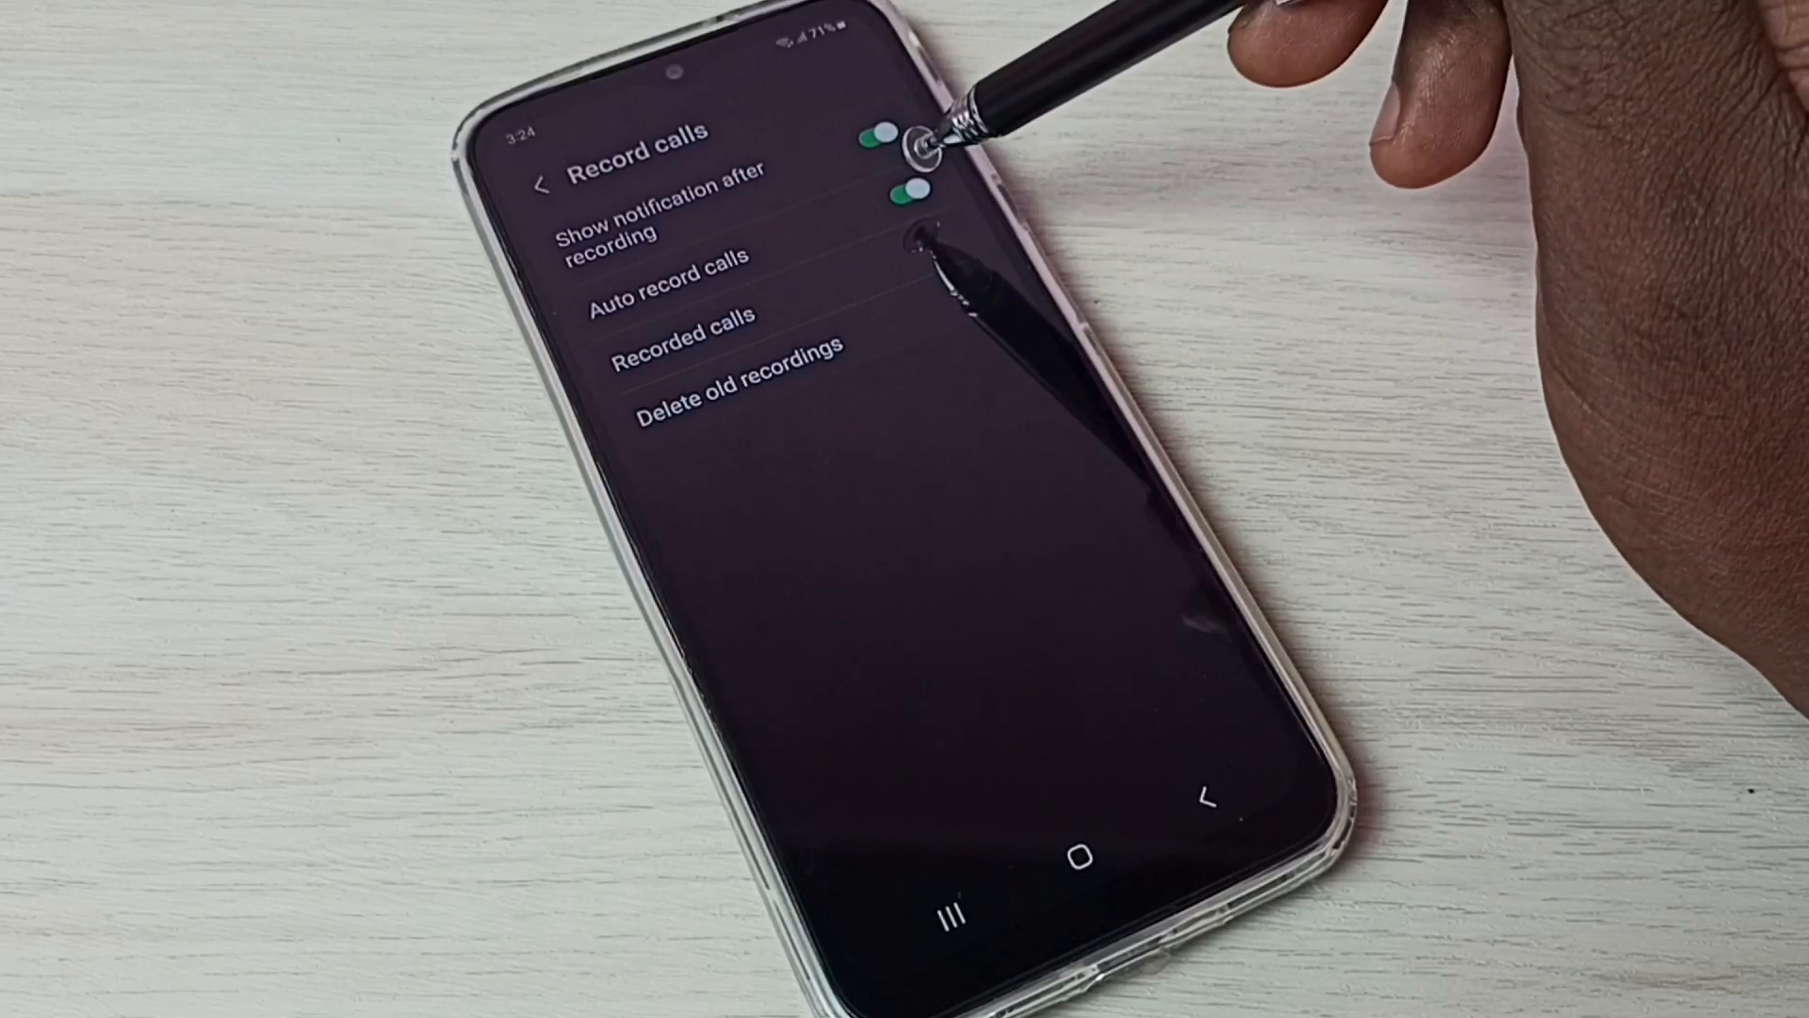
- Switch Auto record calls and Show notification after recording off, then leave for the home screen
{"action": "left_click", "coordinate": [908, 192]}
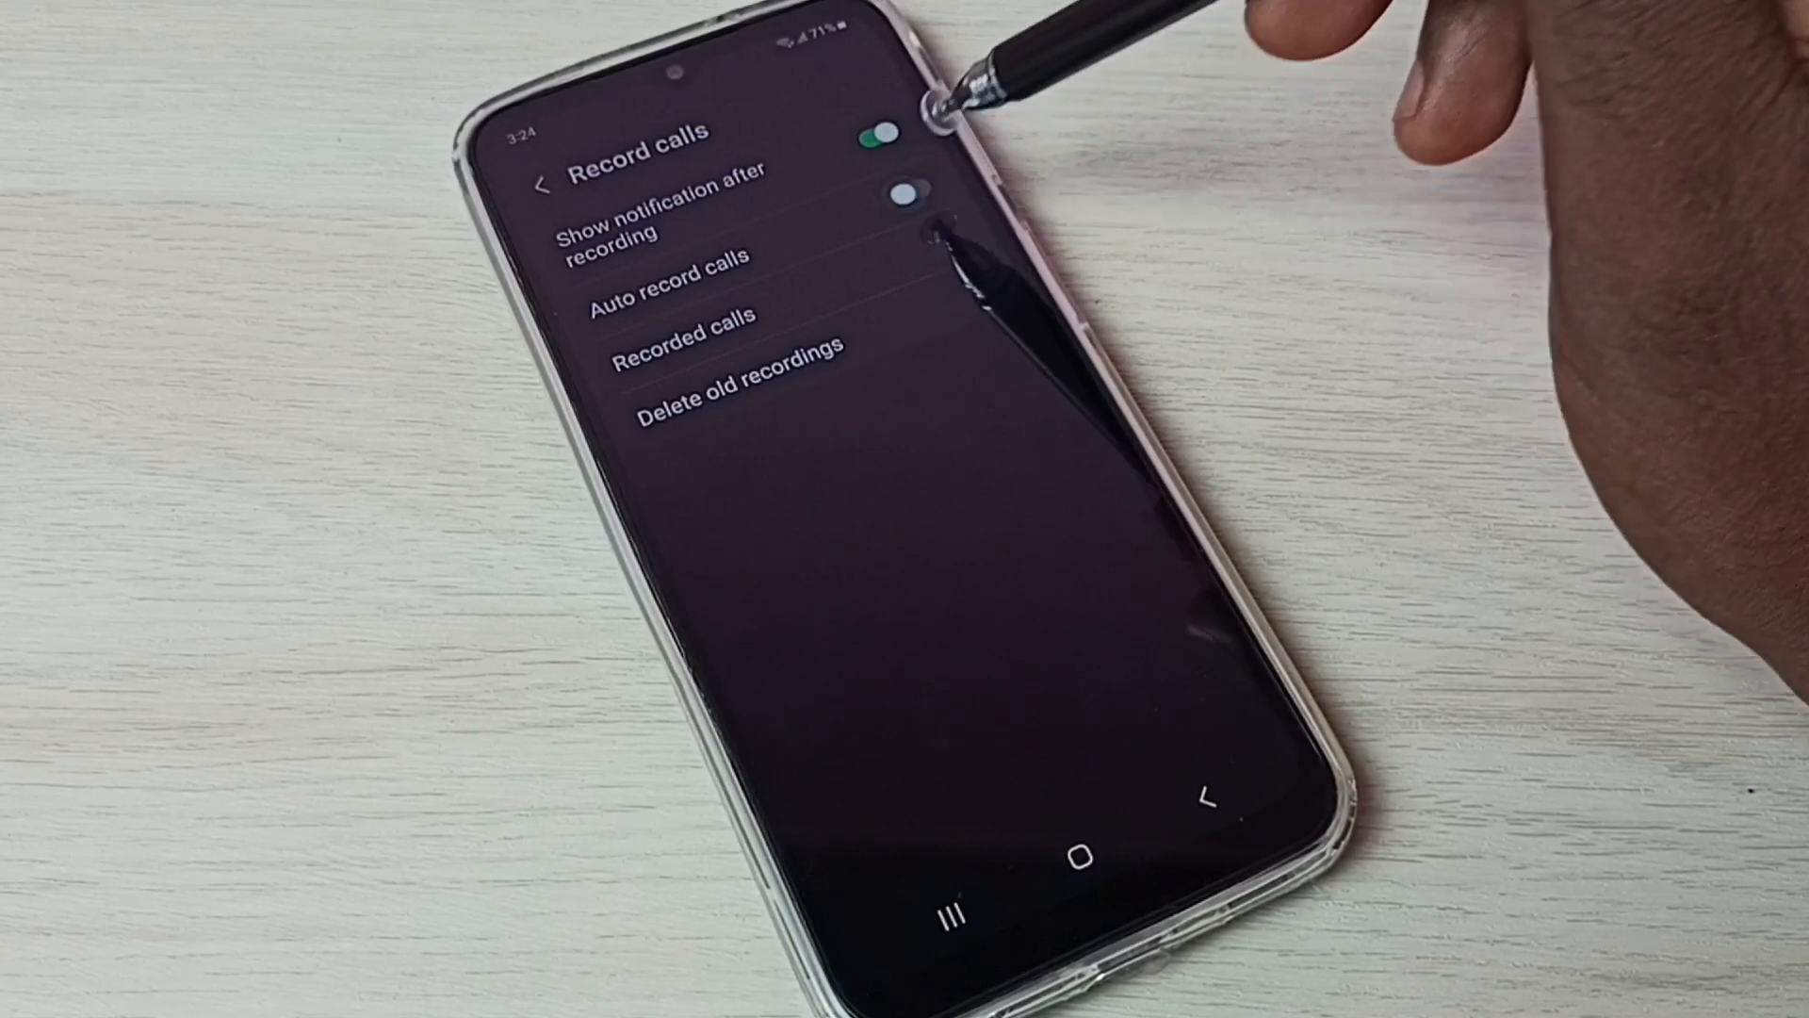
{"action": "left_click", "coordinate": [879, 135]}
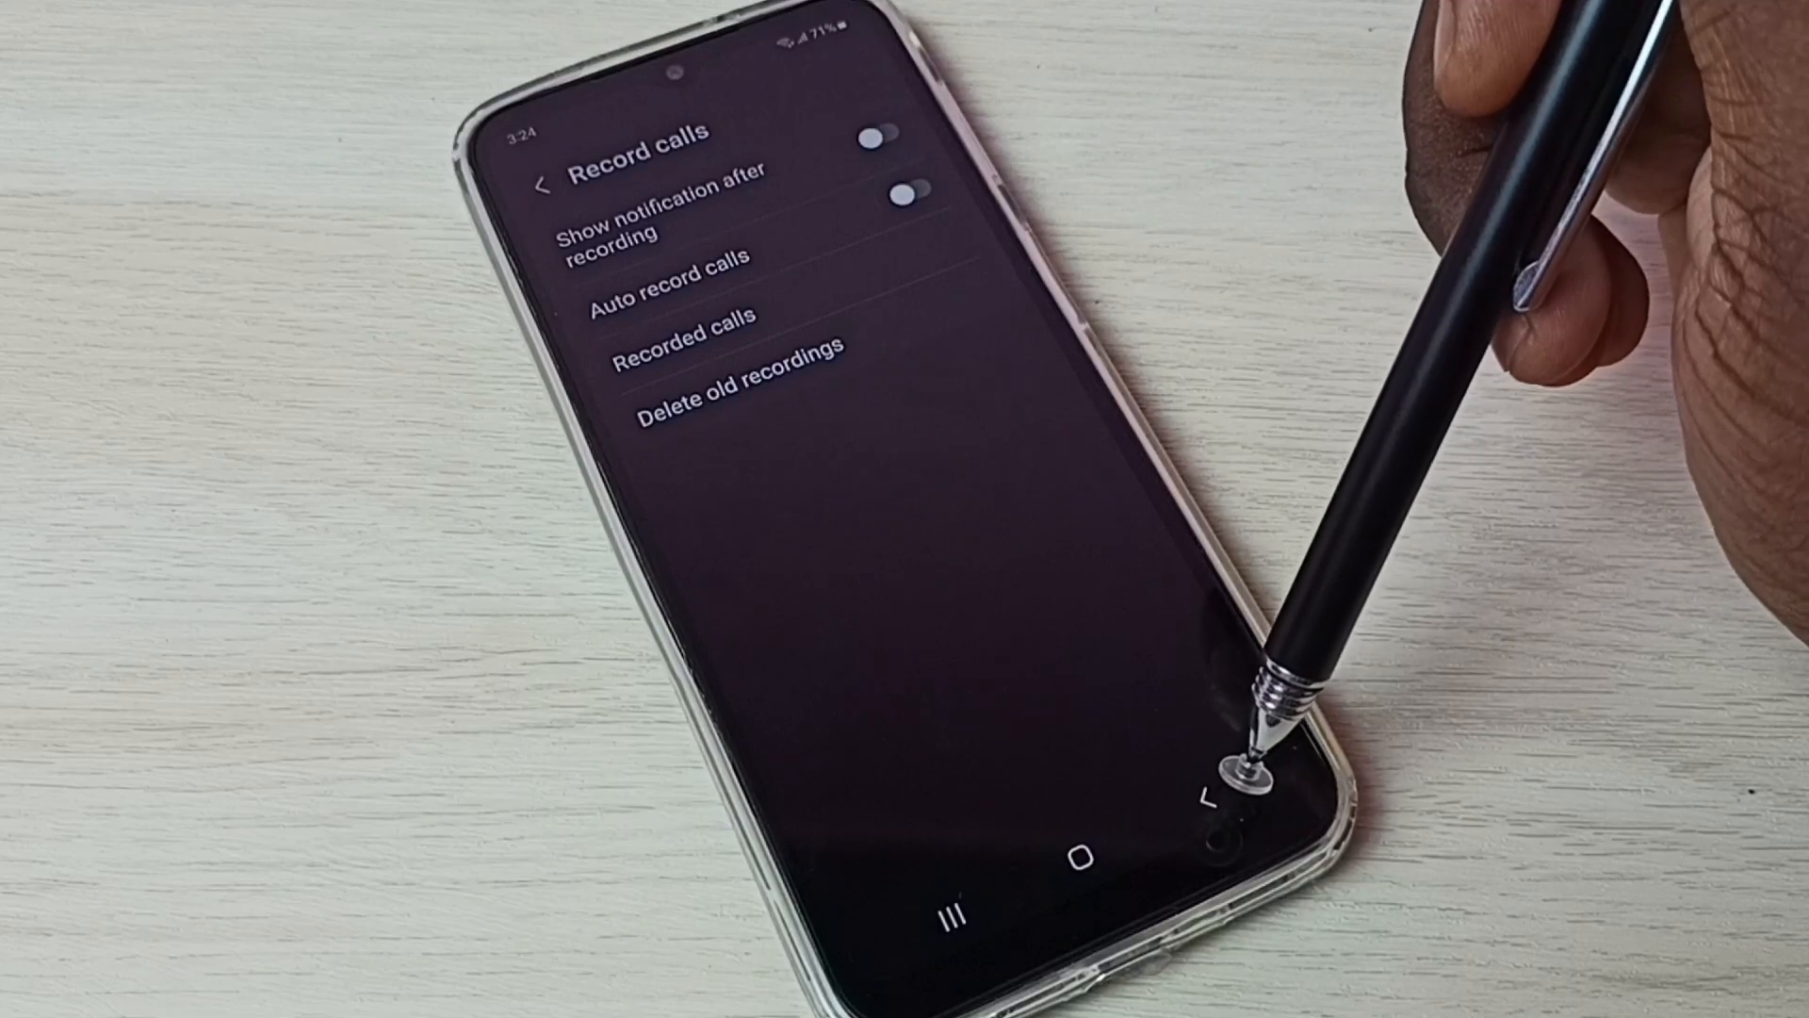
{"action": "left_click", "coordinate": [1210, 799]}
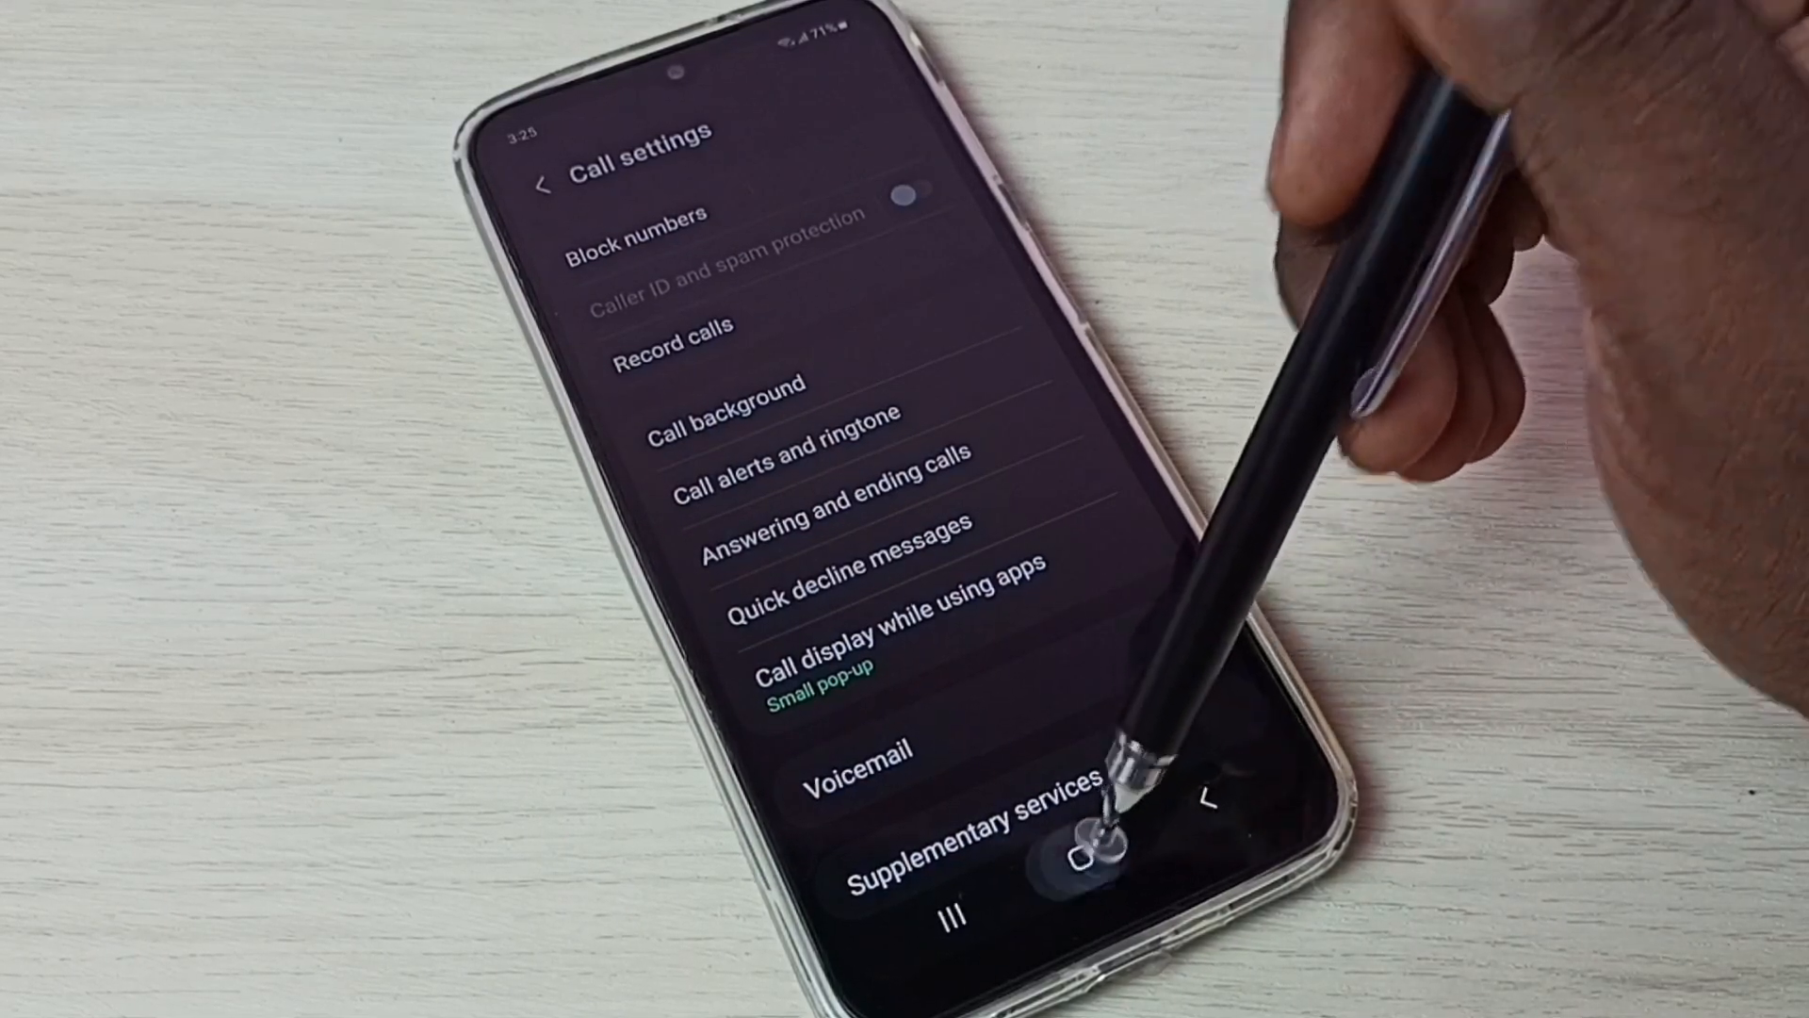
{"action": "left_click", "coordinate": [1081, 858]}
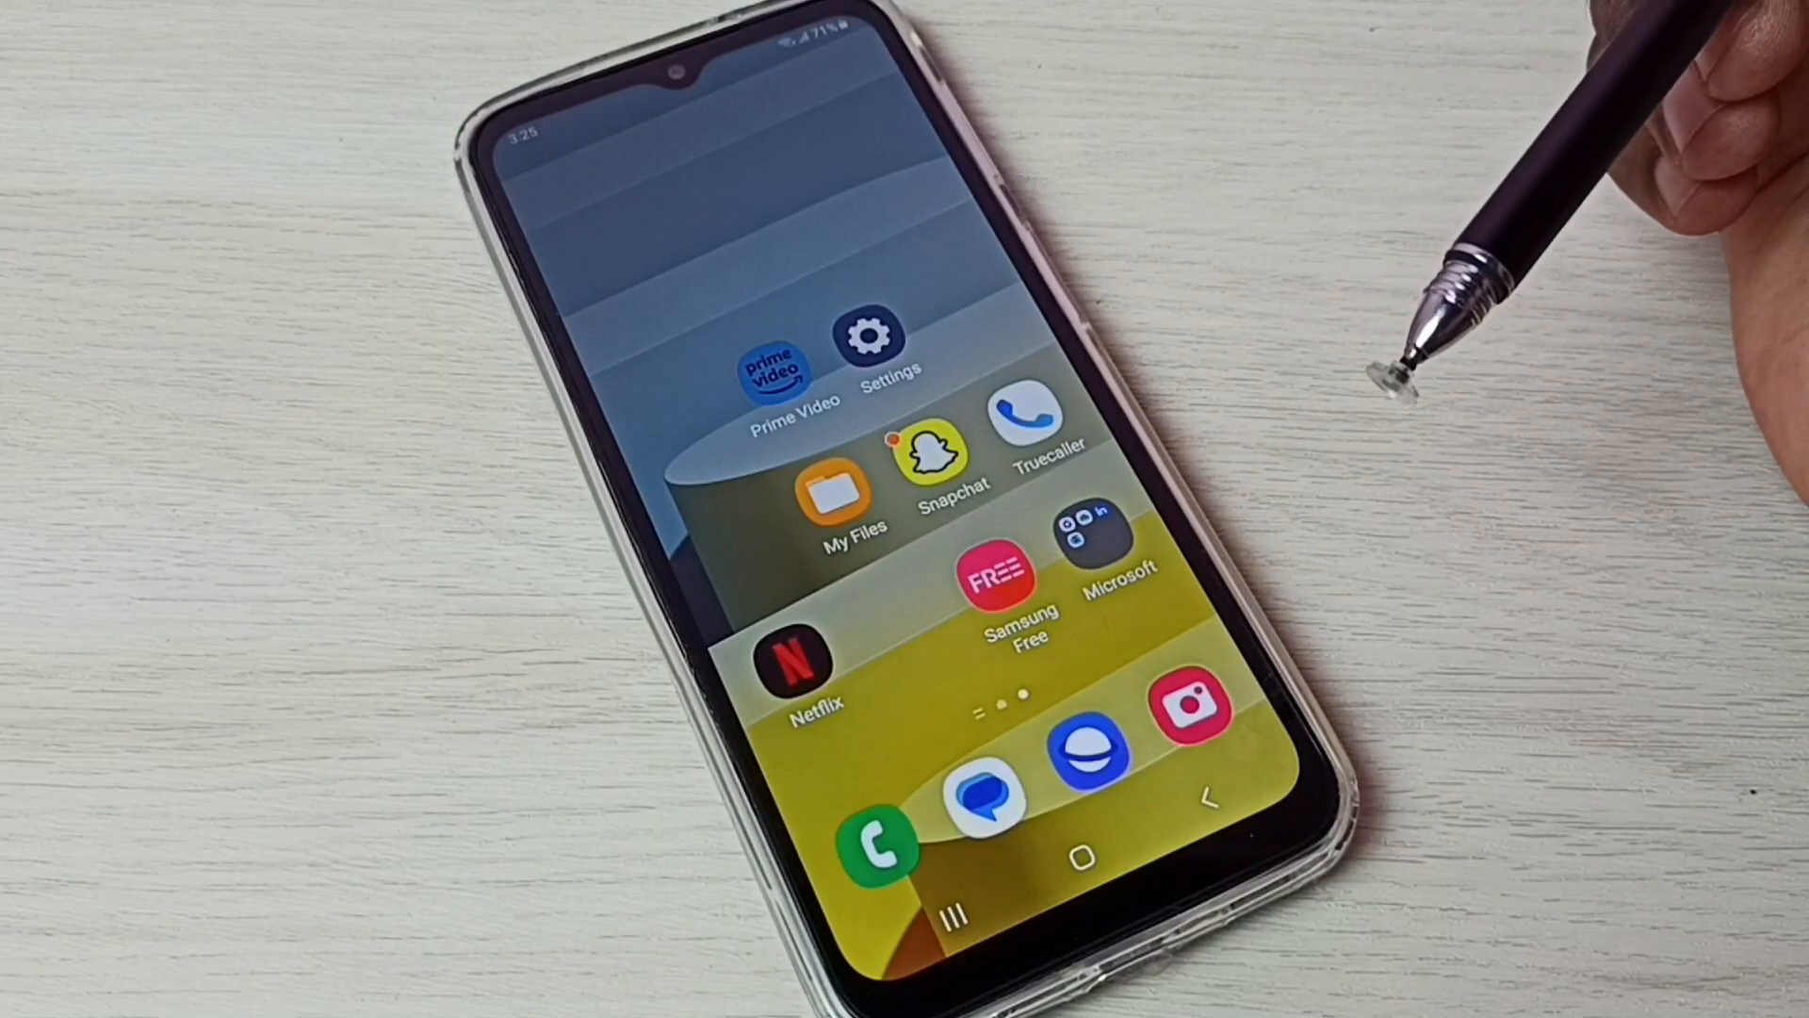